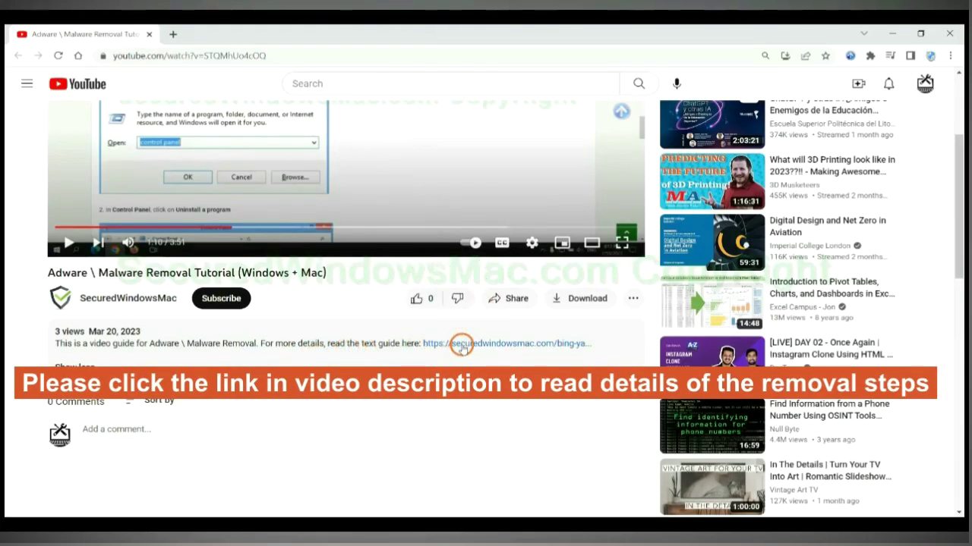
Step: Open the securedwindowsmac.com Bing/Yahoo Redirect removal guide from the video description in a new tab
{"action": "left_click", "coordinate": [462, 346]}
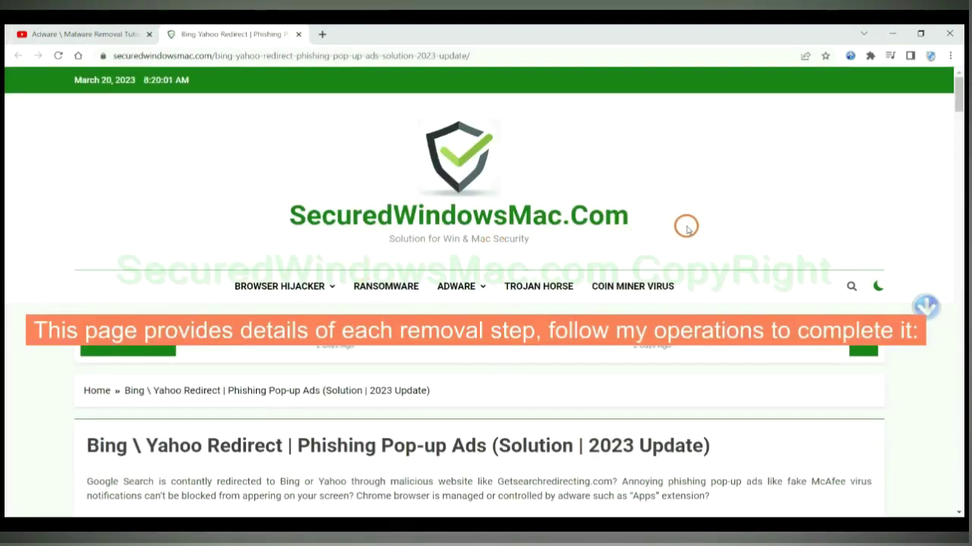
Step: Download SpyHunter-Installer.exe via 'Download SpyHunter For Win OS (Free Trial)' and keep the flagged file
{"action": "scroll", "coordinate": [686, 228], "scroll_direction": "down", "scroll_amount": 15}
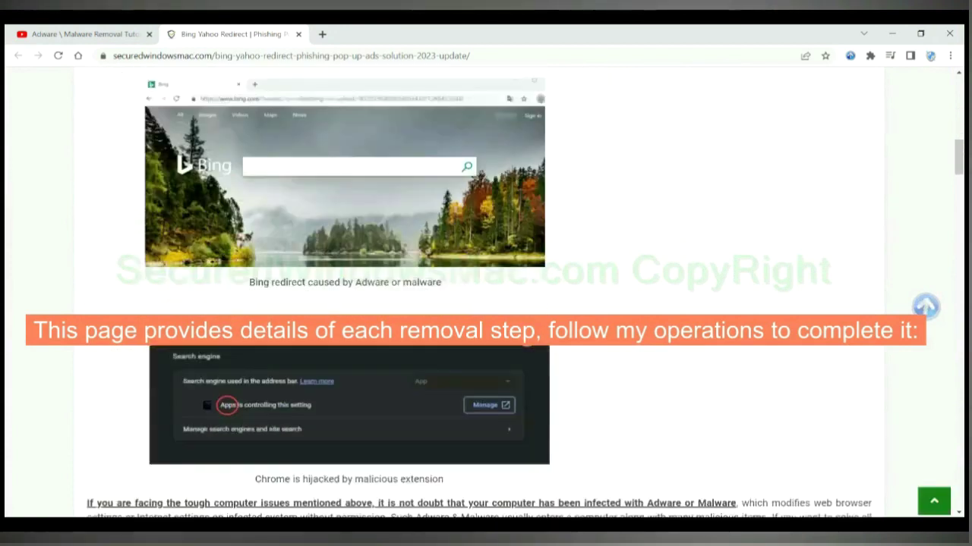
{"action": "scroll", "coordinate": [528, 337], "scroll_direction": "down", "scroll_amount": 4}
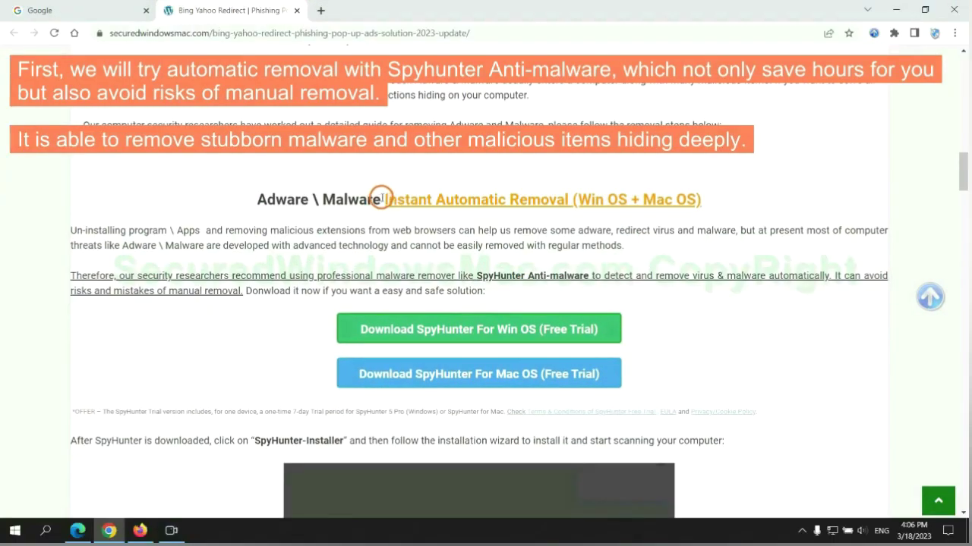
{"action": "left_click_drag", "start_coordinate": [381, 198], "coordinate": [565, 198]}
{"action": "left_click", "coordinate": [495, 174]}
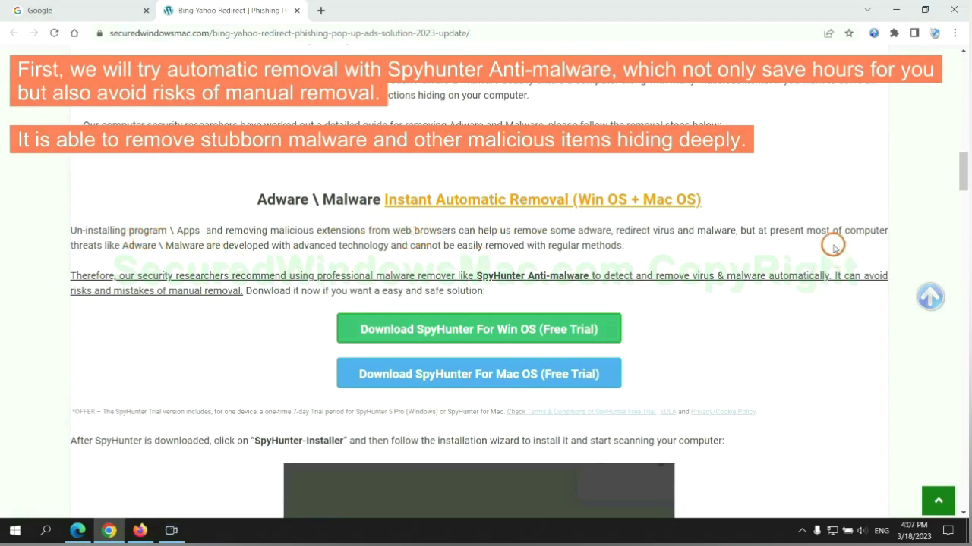
{"action": "scroll", "coordinate": [480, 273], "scroll_direction": "down", "scroll_amount": 1}
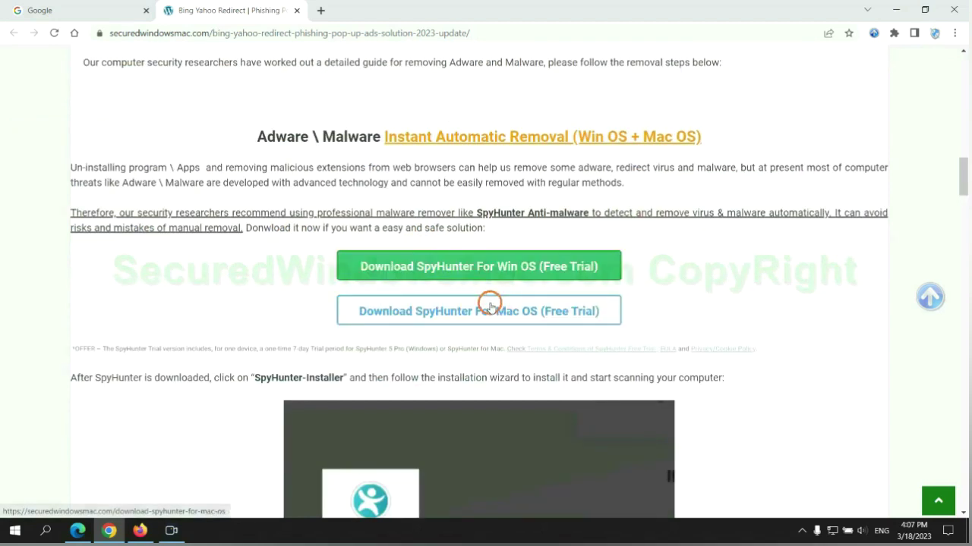
{"action": "scroll", "coordinate": [490, 303], "scroll_direction": "down", "scroll_amount": 1}
{"action": "scroll", "coordinate": [479, 250], "scroll_direction": "down", "scroll_amount": 1}
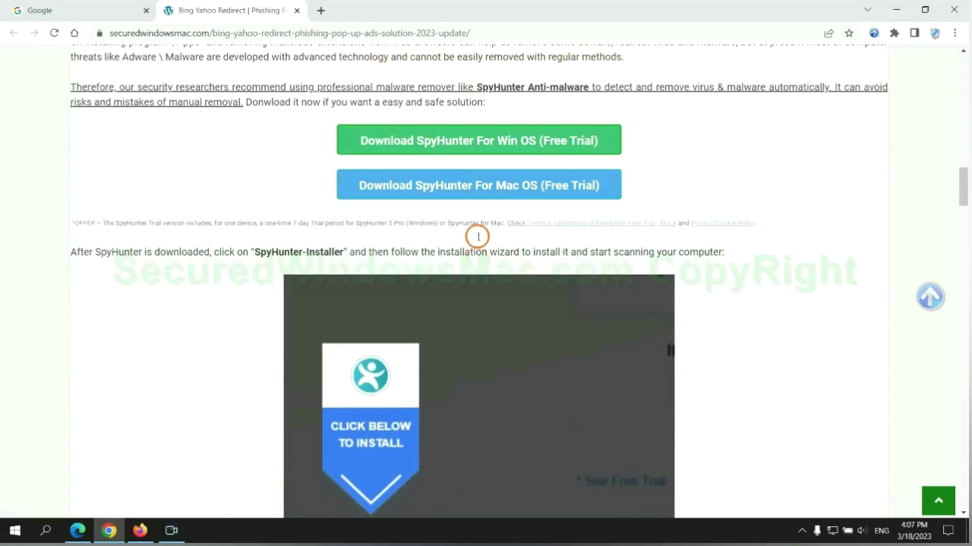
{"action": "left_click", "coordinate": [490, 145]}
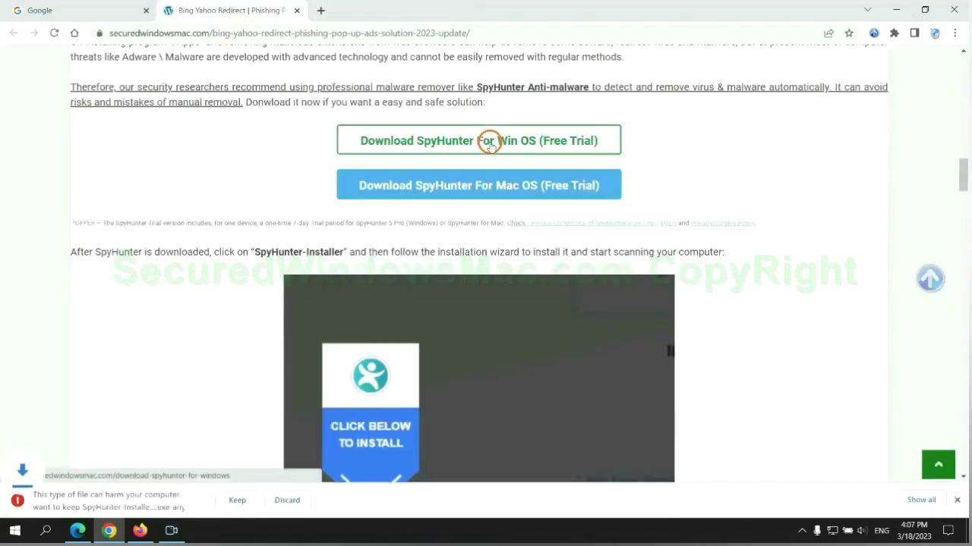
{"action": "left_click", "coordinate": [233, 499]}
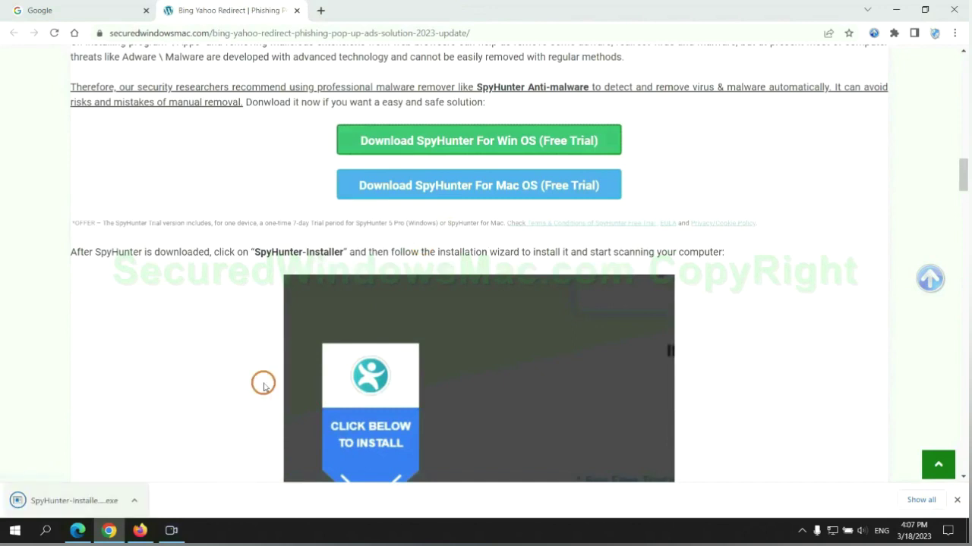
Step: Run the SpyHunter installer and accept the EULA and Privacy Policy to install it
{"action": "left_click", "coordinate": [92, 500]}
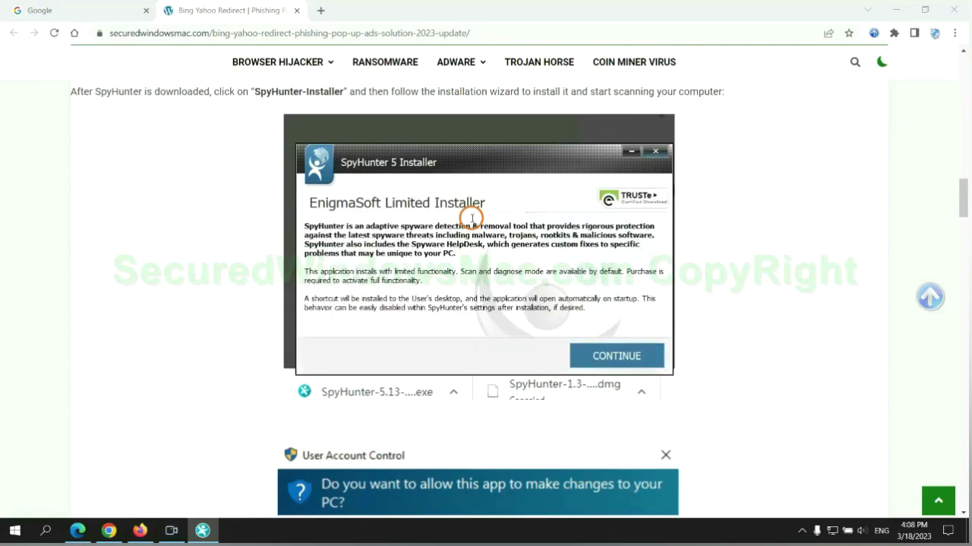
{"action": "left_click", "coordinate": [638, 356]}
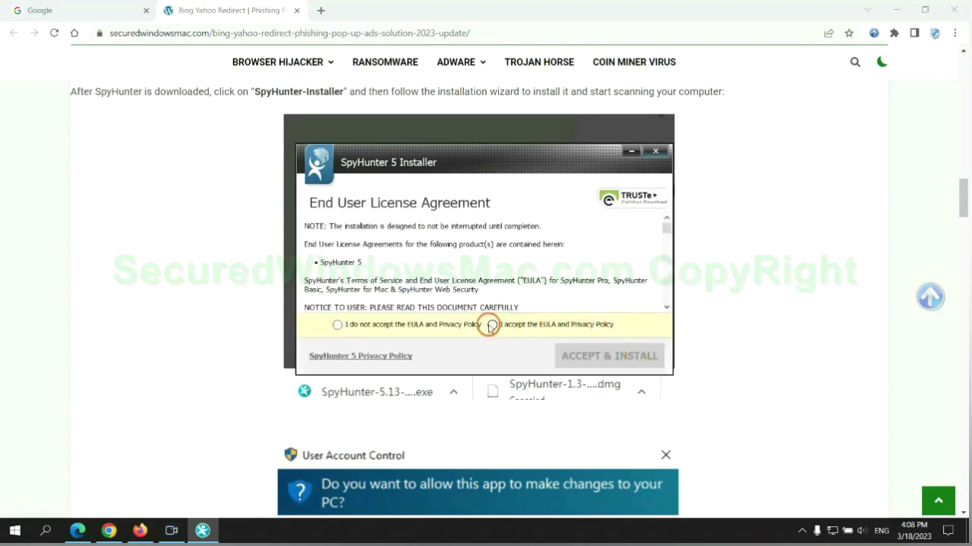
{"action": "left_click", "coordinate": [490, 325]}
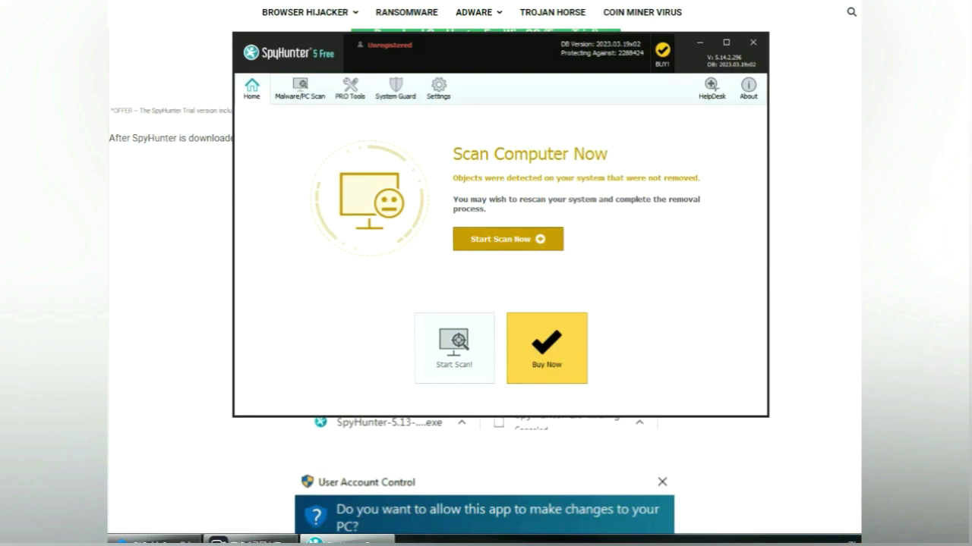
Step: Scan the computer for threats, proceed to removal, and choose the FREE Trial (7-Days)
{"action": "left_click", "coordinate": [507, 238]}
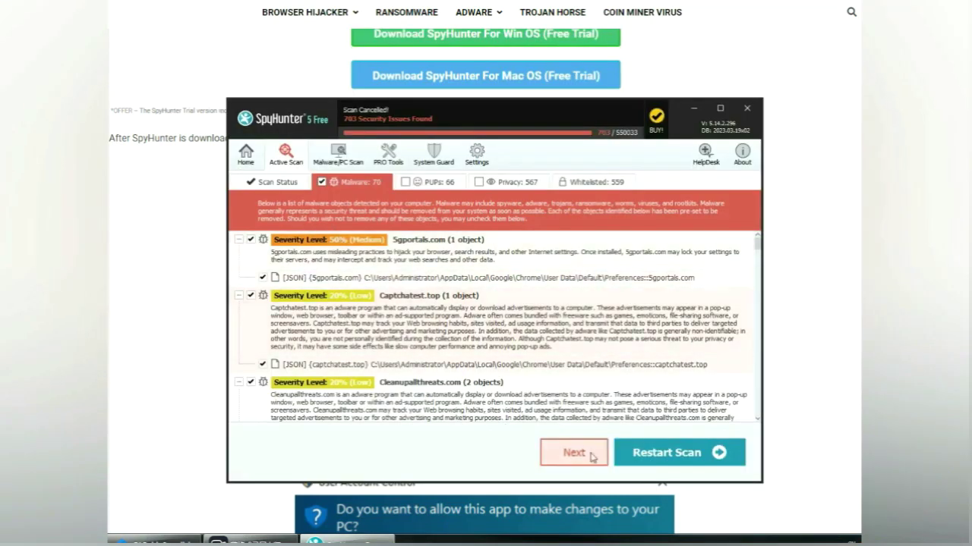
{"action": "left_click", "coordinate": [591, 455]}
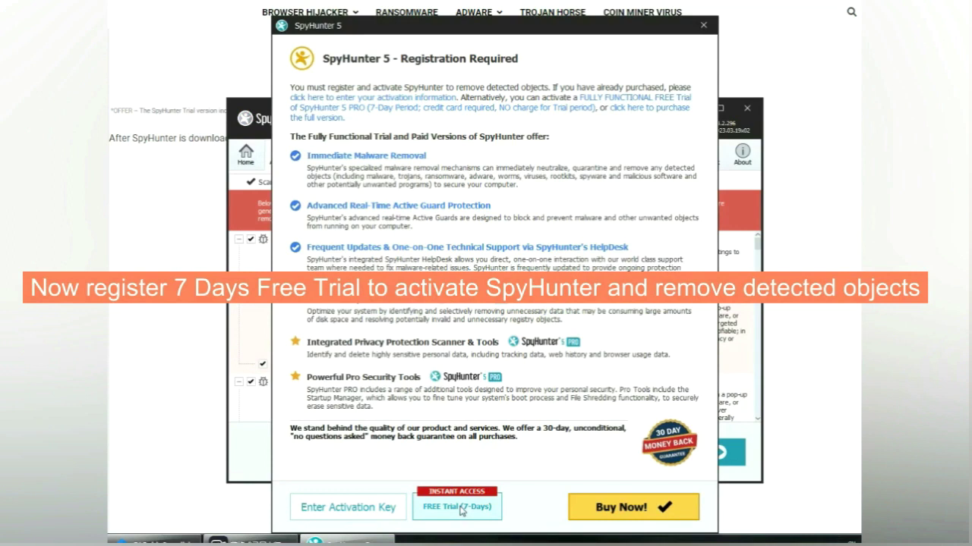
{"action": "left_click", "coordinate": [457, 507]}
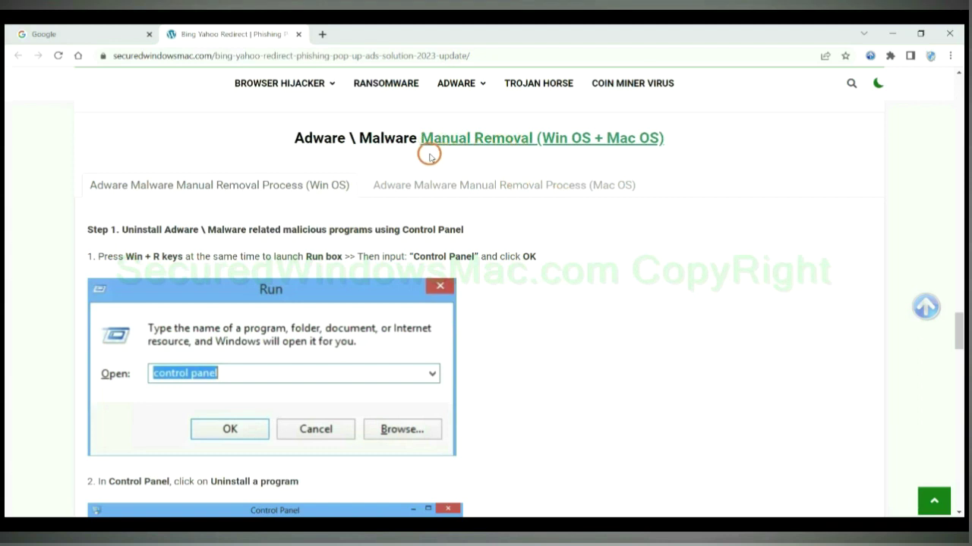
{"action": "left_click_drag", "start_coordinate": [545, 140], "coordinate": [590, 138]}
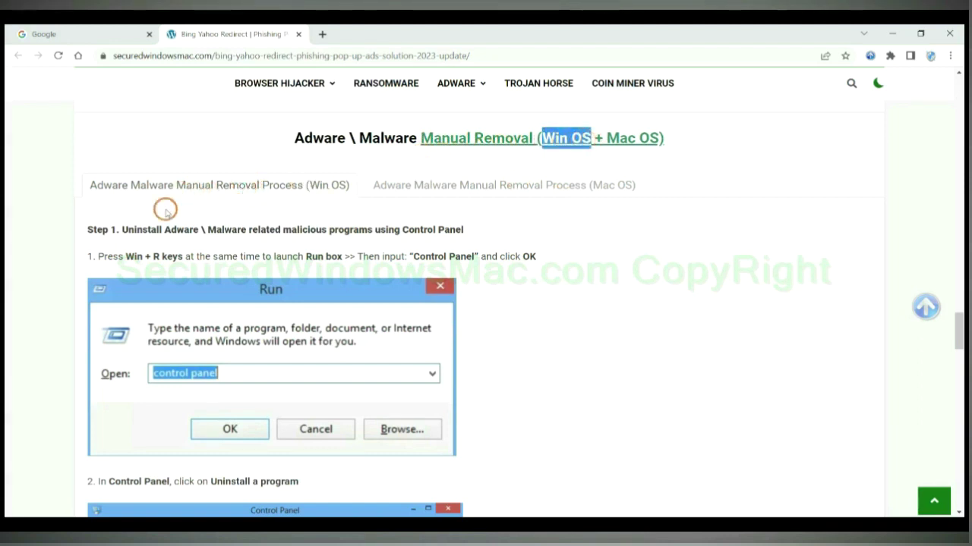
{"action": "left_click_drag", "start_coordinate": [606, 138], "coordinate": [658, 138]}
{"action": "left_click", "coordinate": [497, 184]}
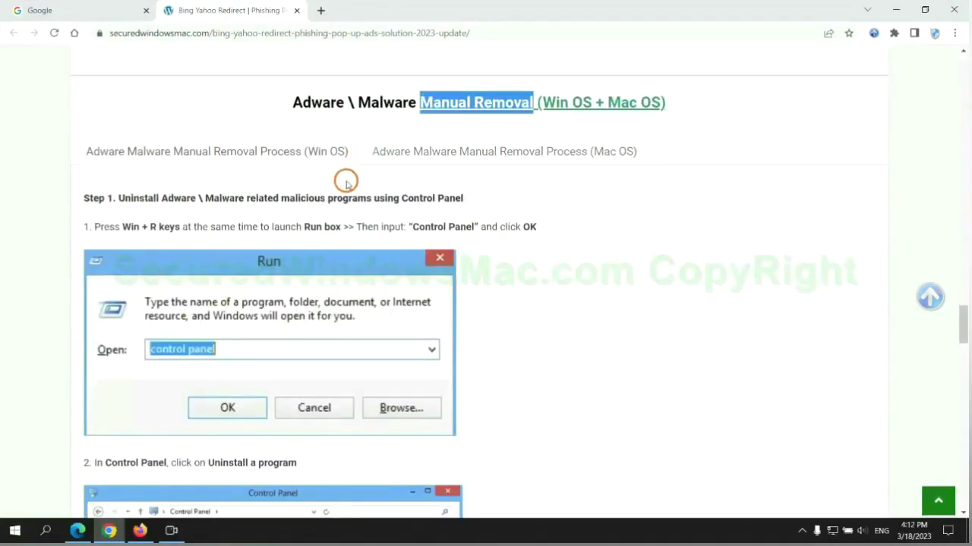
{"action": "scroll", "coordinate": [359, 261], "scroll_direction": "up", "scroll_amount": 3}
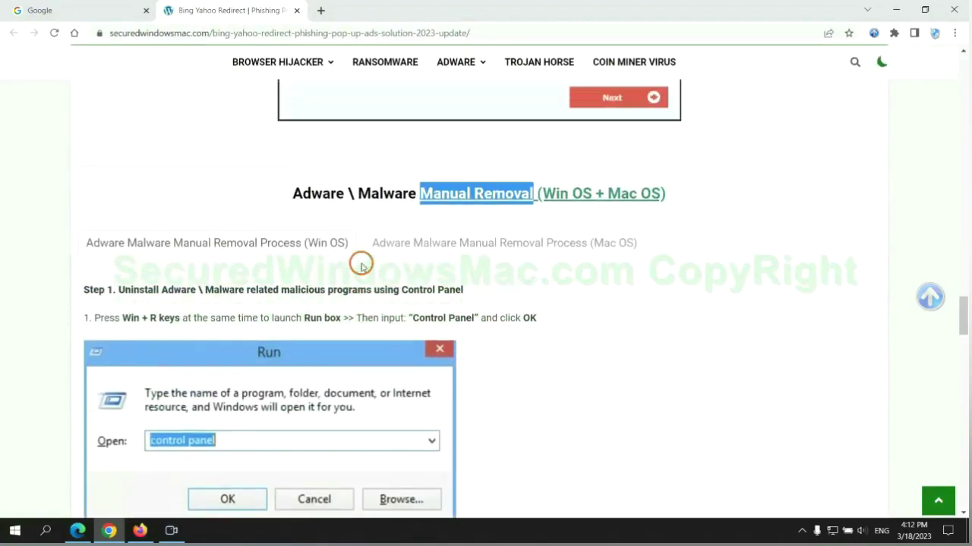
{"action": "scroll", "coordinate": [295, 252], "scroll_direction": "down", "scroll_amount": 2}
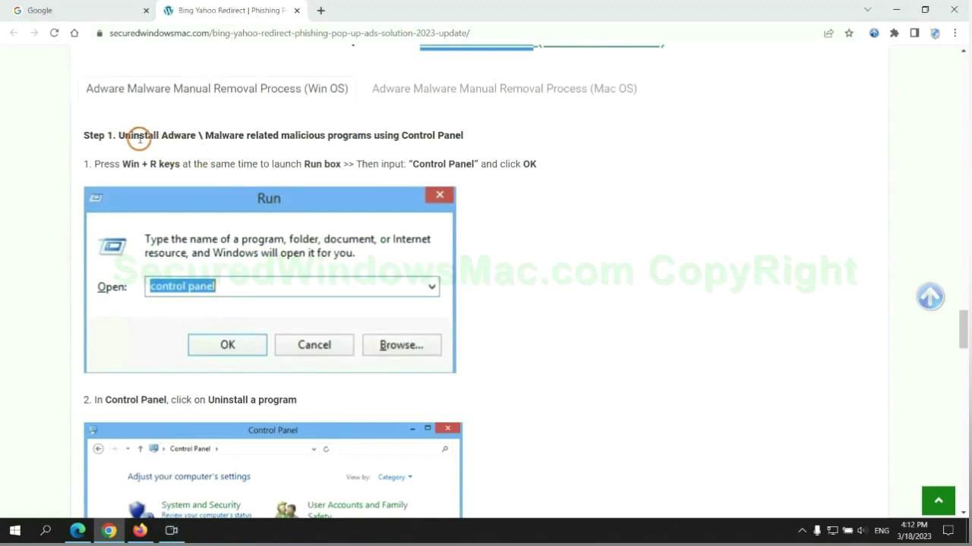
{"action": "left_click_drag", "start_coordinate": [119, 136], "coordinate": [372, 139]}
{"action": "left_click", "coordinate": [644, 197]}
{"action": "scroll", "coordinate": [605, 198], "scroll_direction": "down", "scroll_amount": 2}
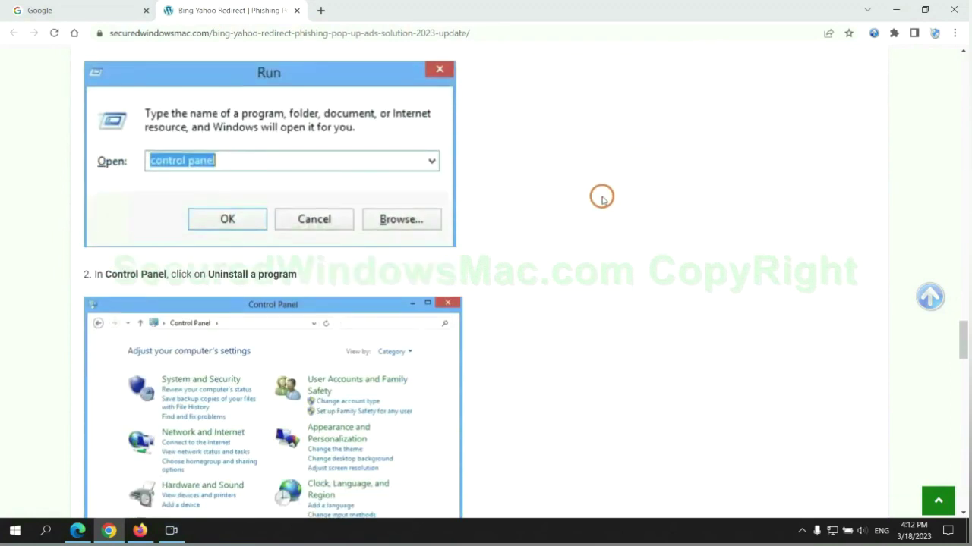
Step: Launch Control Panel from Run, right-click Lantern in 'Uninstall a program', then close the list
{"action": "key", "text": "super+r"}
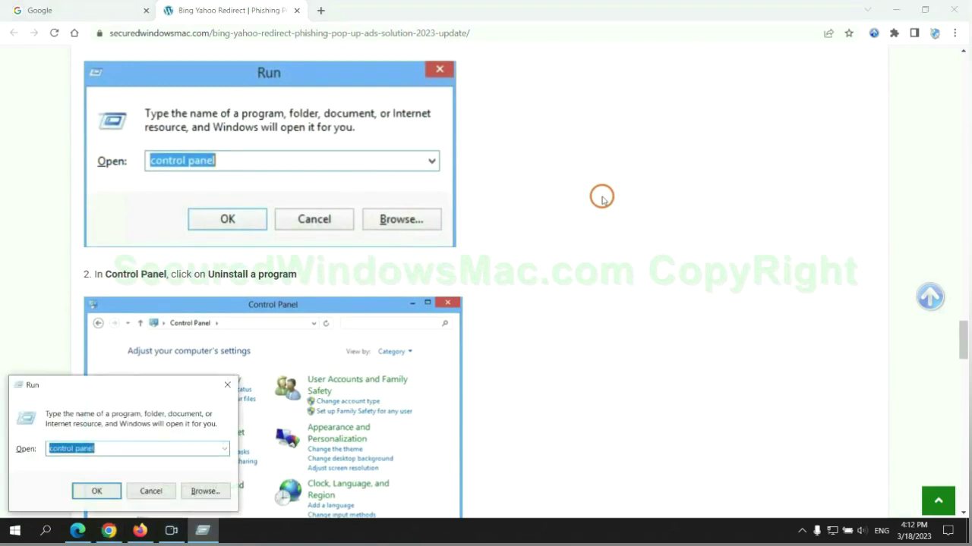
{"action": "type", "text": "control panel"}
{"action": "key", "text": "Return"}
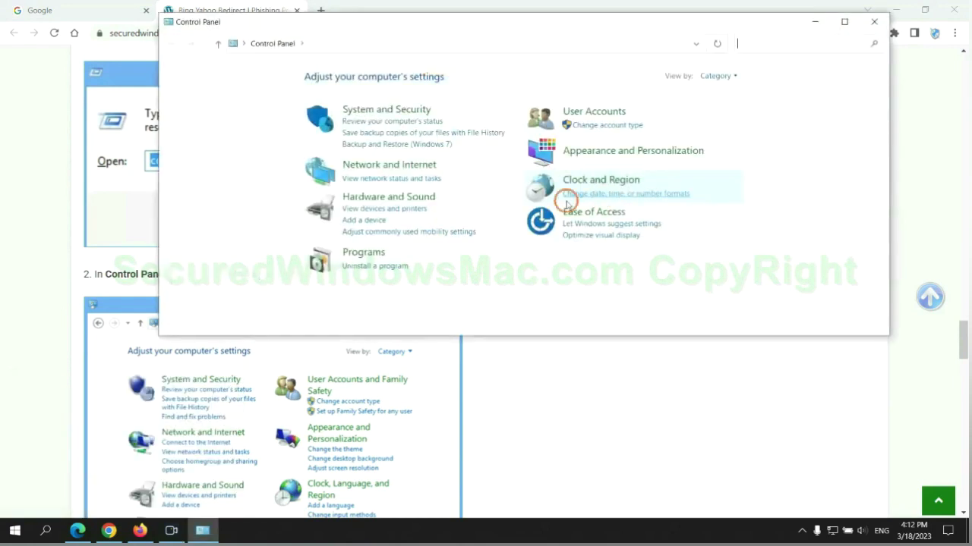
{"action": "left_click", "coordinate": [379, 266]}
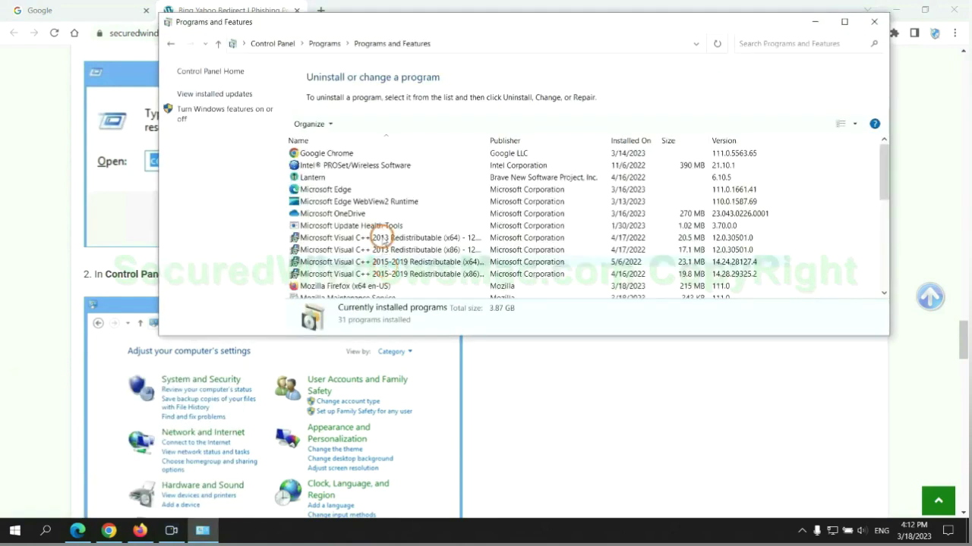
{"action": "right_click", "coordinate": [331, 181]}
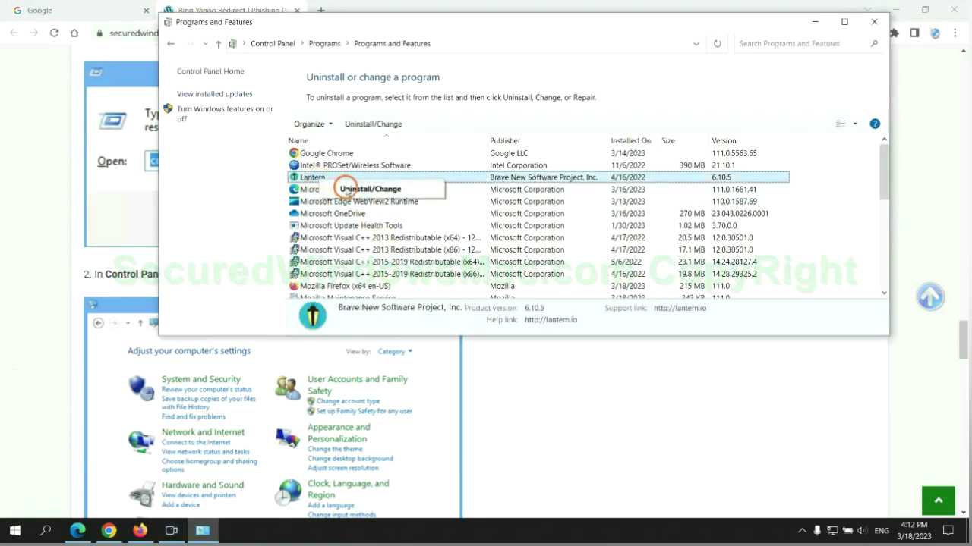
{"action": "left_click", "coordinate": [873, 22]}
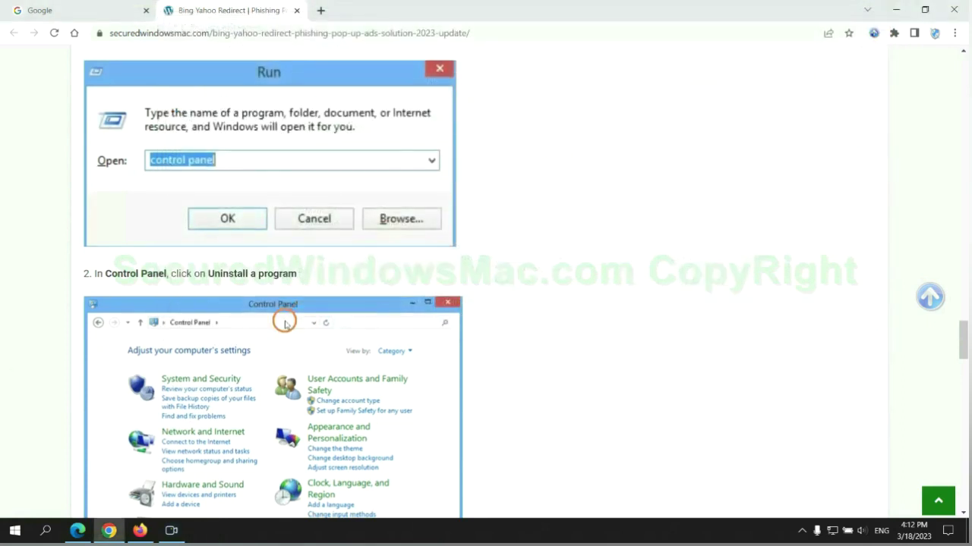
Step: Scroll the guide to the Step 2 heading about removing malicious extensions
{"action": "scroll", "coordinate": [285, 324], "scroll_direction": "down", "scroll_amount": 6}
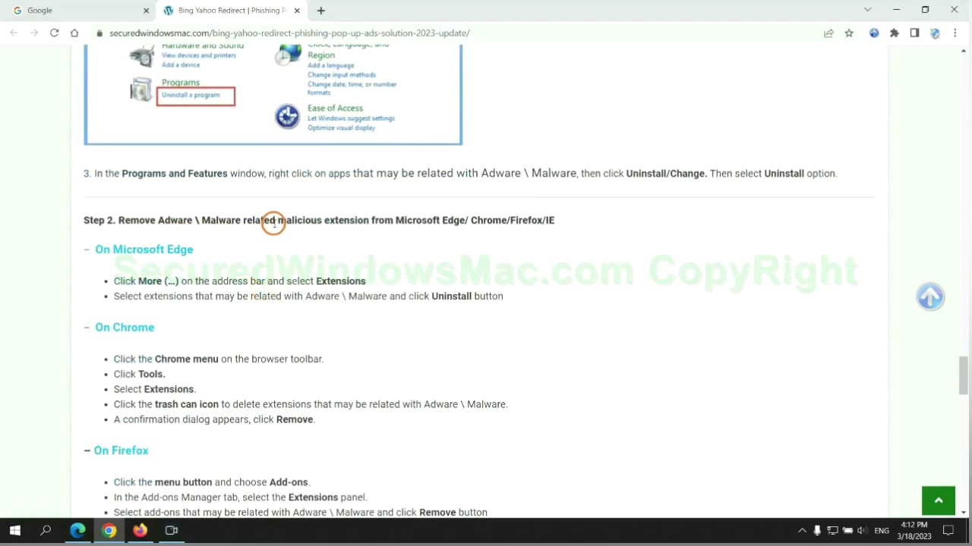
{"action": "left_click_drag", "start_coordinate": [274, 223], "coordinate": [366, 221]}
{"action": "left_click", "coordinate": [388, 245]}
Step: Remove the McAfee WebAdvisor extension from Edge and close the Extensions tab
{"action": "left_click", "coordinate": [79, 529]}
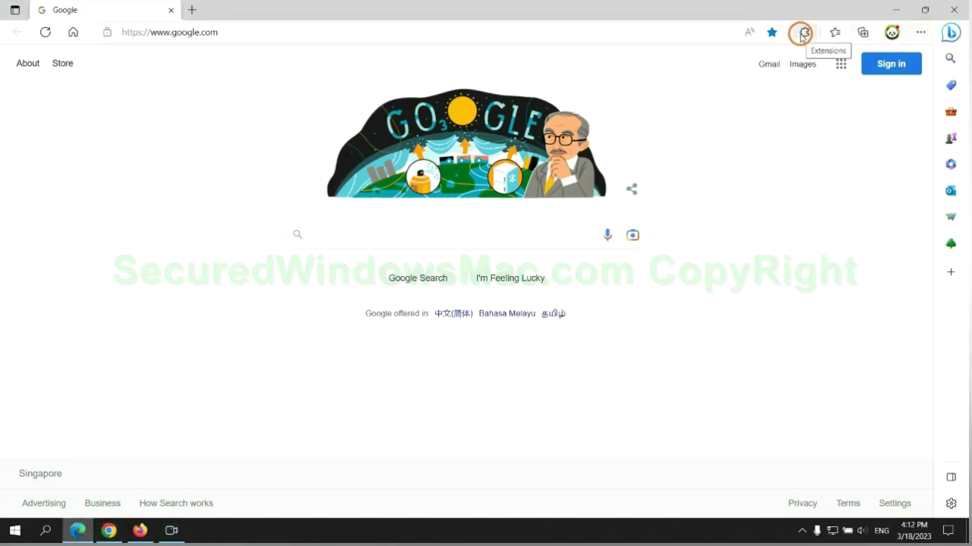
{"action": "left_click", "coordinate": [803, 33]}
{"action": "left_click", "coordinate": [672, 99]}
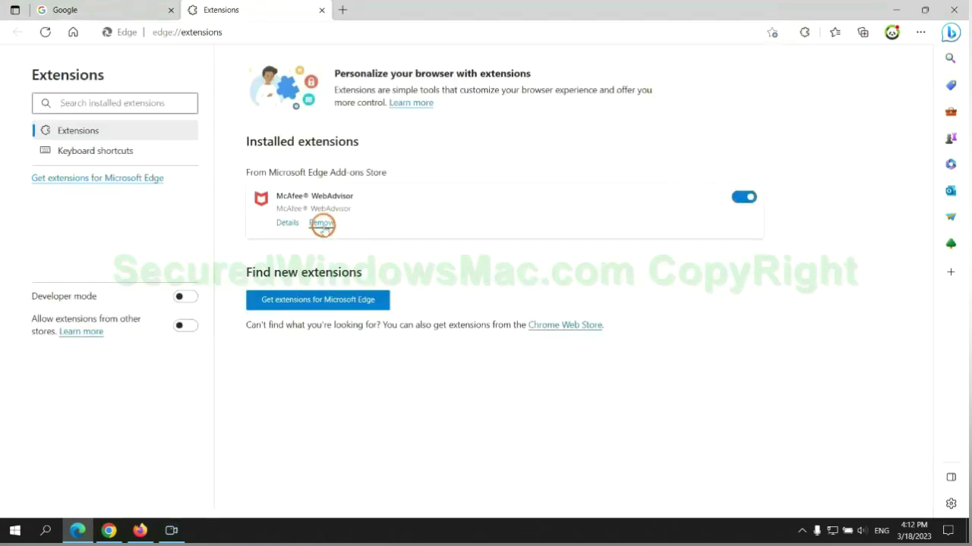
{"action": "left_click", "coordinate": [322, 223]}
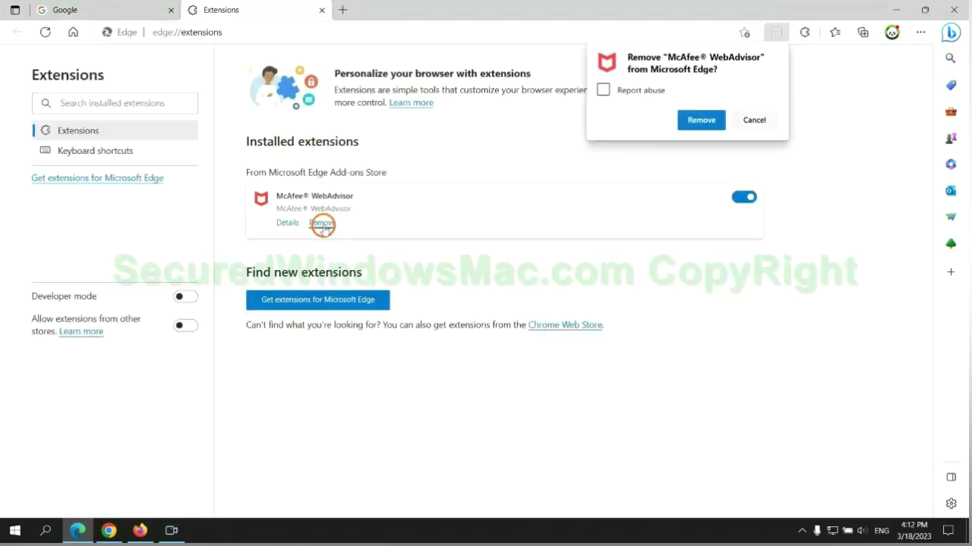
{"action": "left_click", "coordinate": [697, 119]}
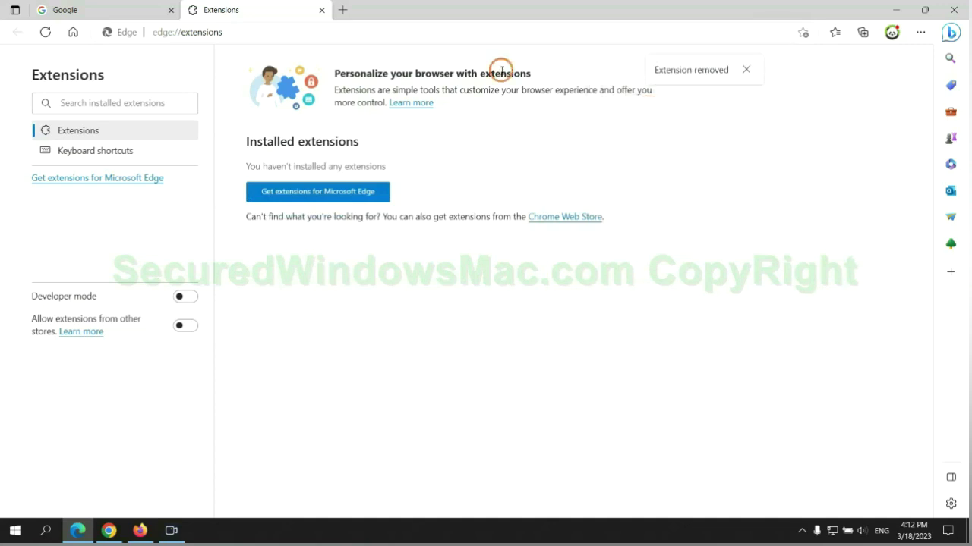
{"action": "left_click", "coordinate": [322, 10]}
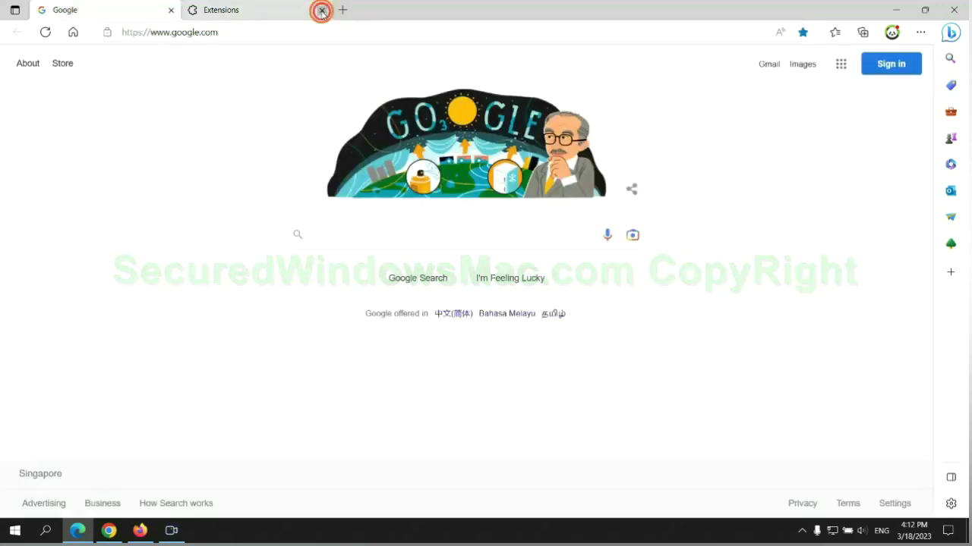
Step: Remove the Ecosia extension in Chrome's extension manager, leaving only Scroll To Top
{"action": "left_click", "coordinate": [117, 535]}
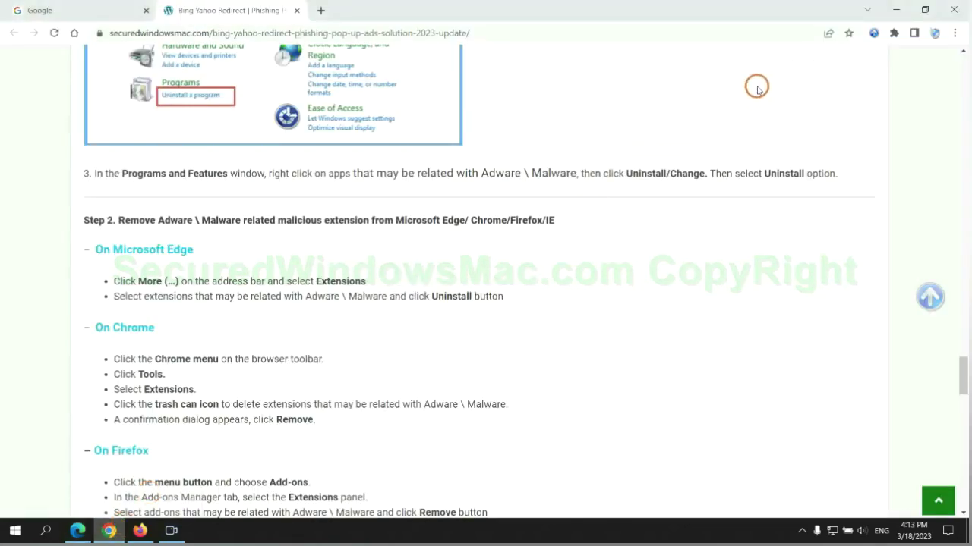
{"action": "left_click", "coordinate": [895, 34]}
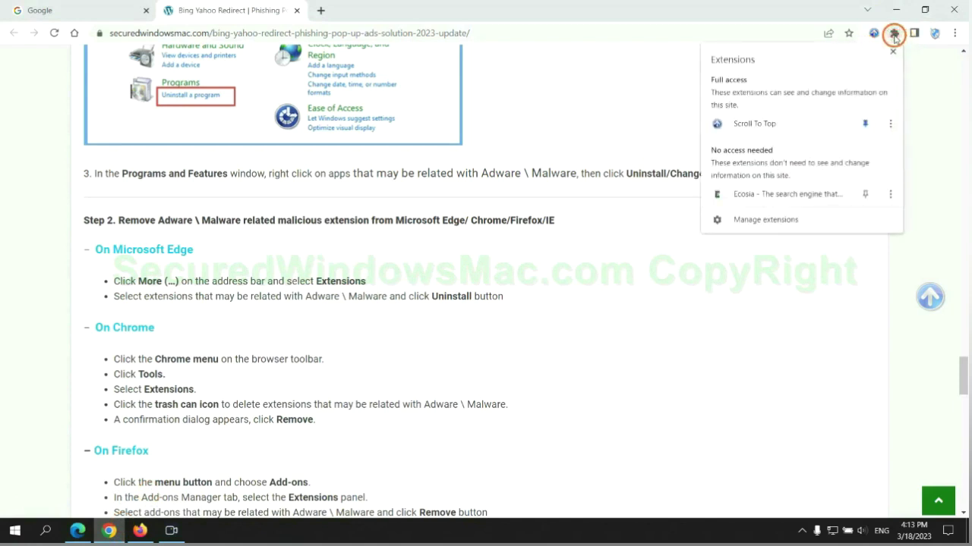
{"action": "left_click", "coordinate": [784, 221]}
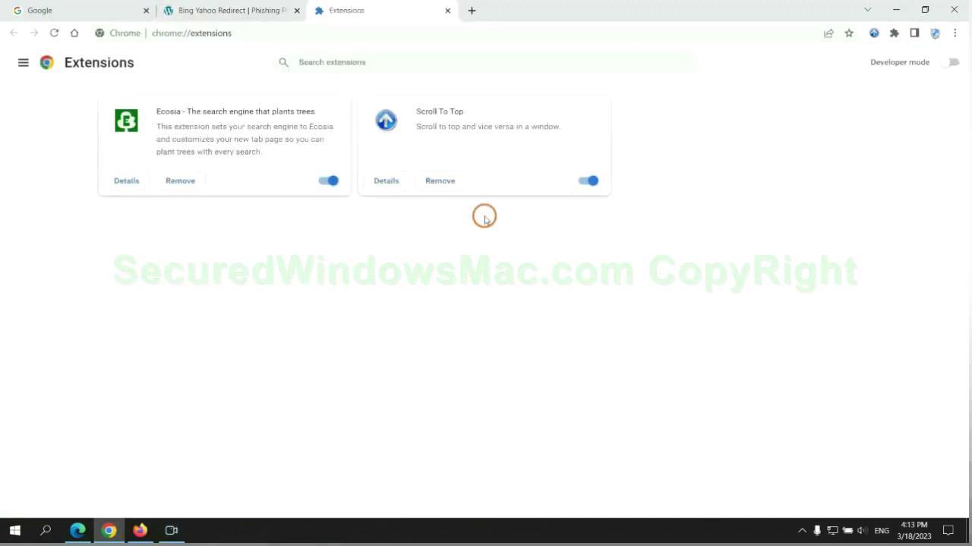
{"action": "left_click", "coordinate": [180, 179]}
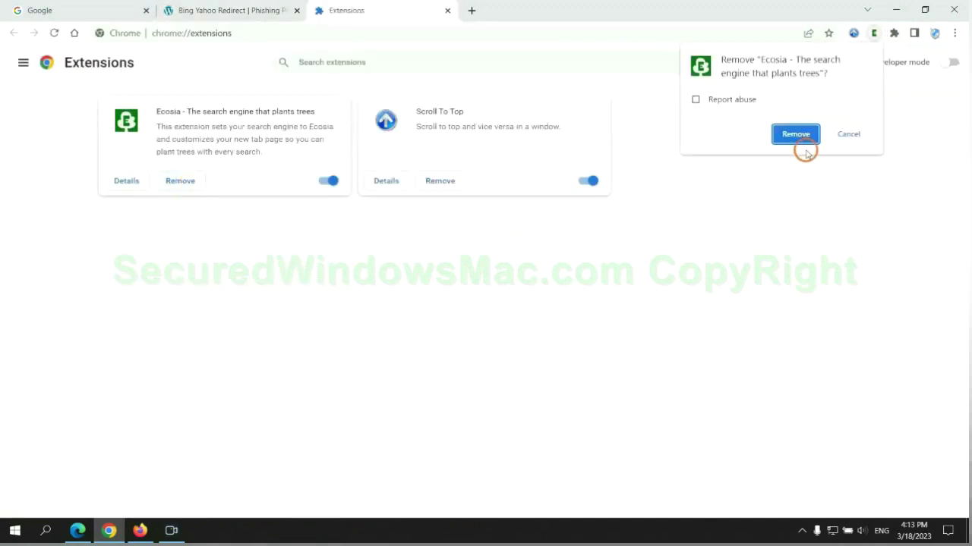
{"action": "left_click", "coordinate": [805, 135]}
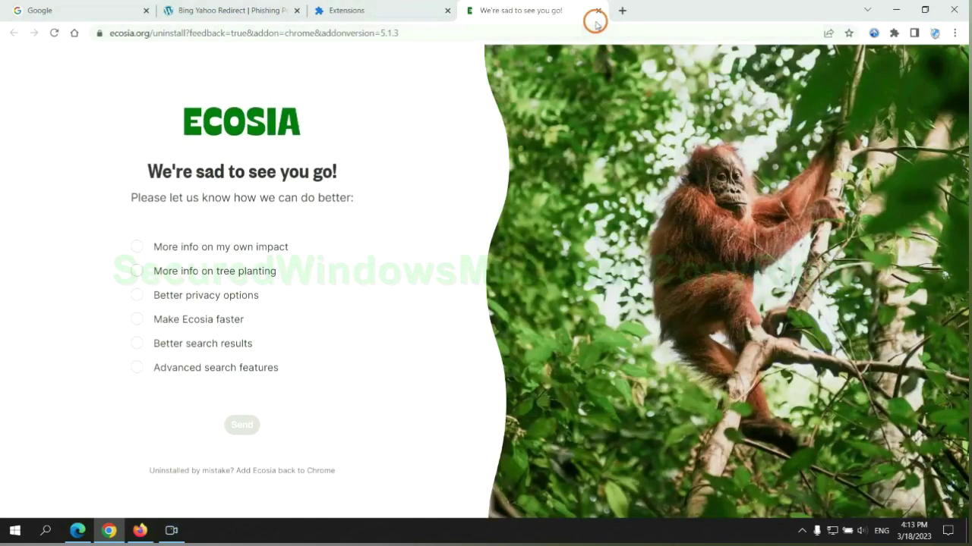
Step: Close Ecosia's survey page and remove Enhancer for YouTube™ from Firefox's add-ons manager
{"action": "left_click", "coordinate": [598, 10]}
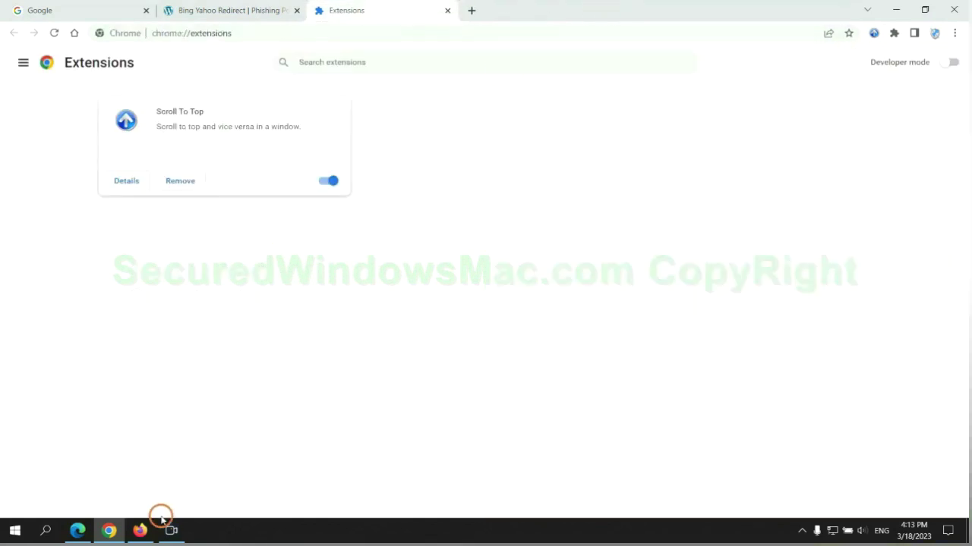
{"action": "left_click", "coordinate": [142, 530]}
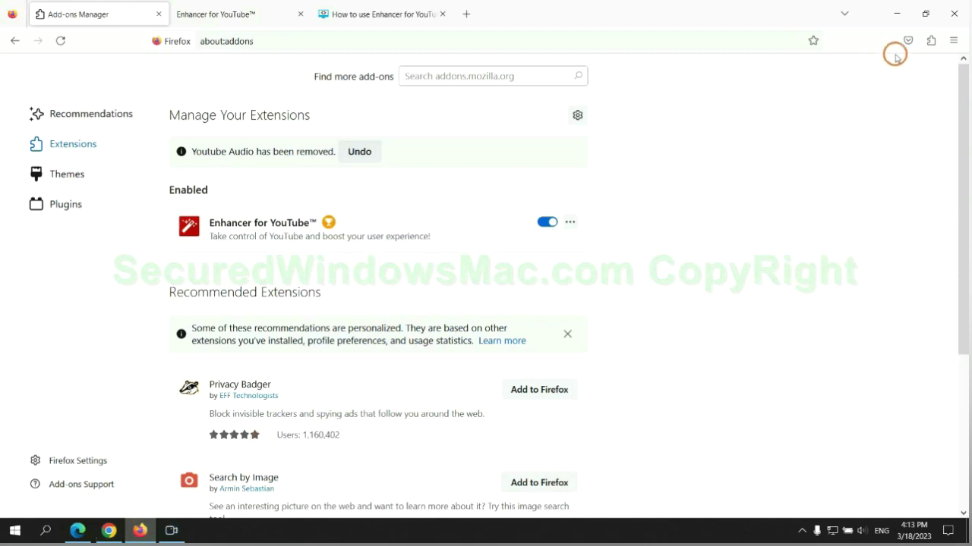
{"action": "left_click", "coordinate": [930, 42]}
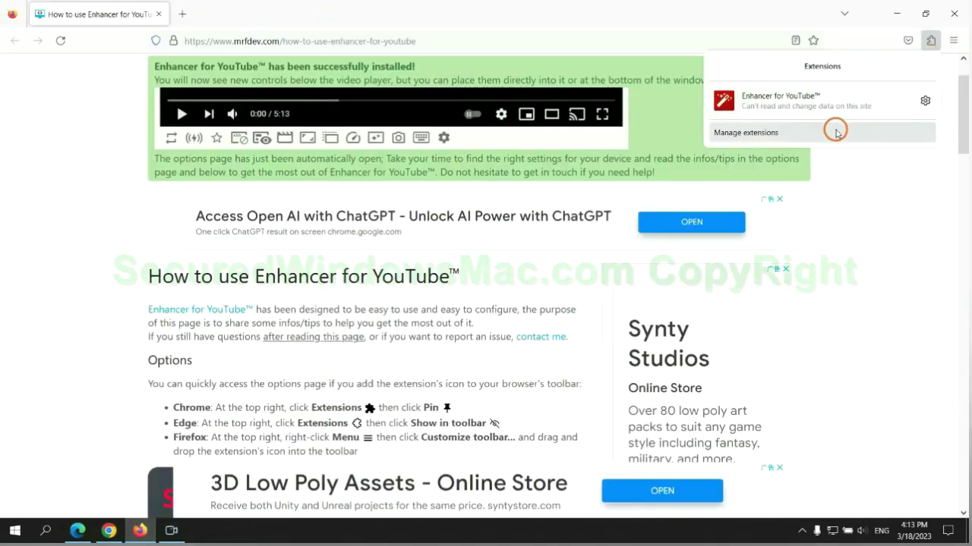
{"action": "left_click", "coordinate": [831, 132]}
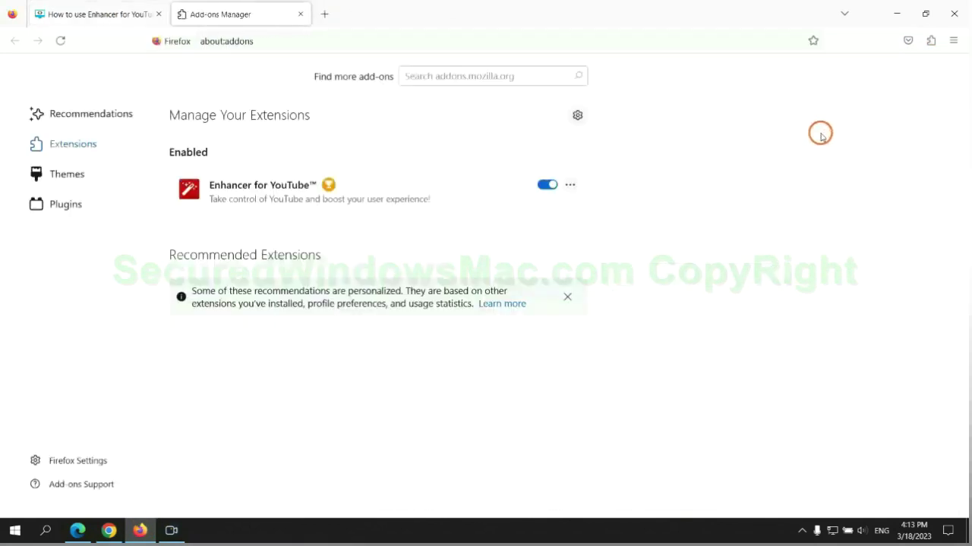
{"action": "left_click", "coordinate": [570, 185]}
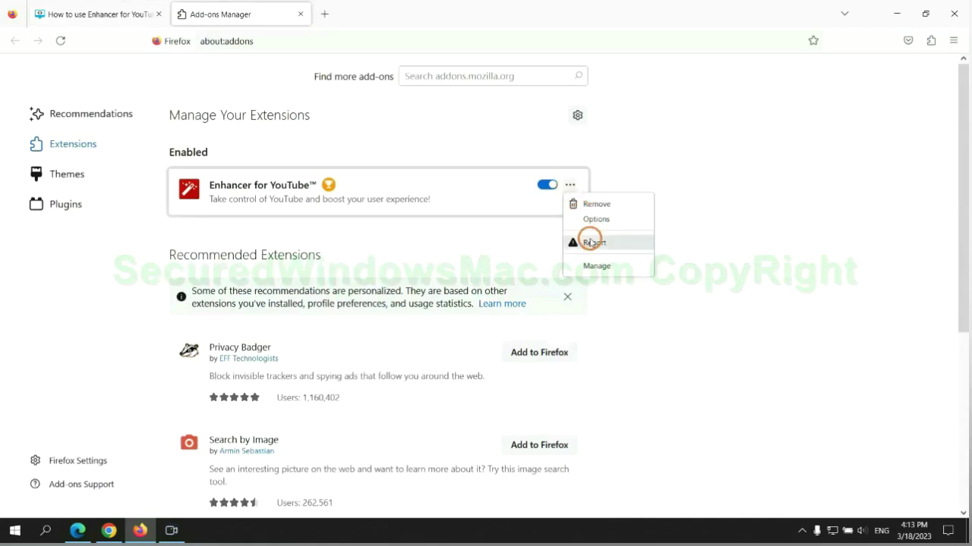
{"action": "left_click", "coordinate": [597, 204]}
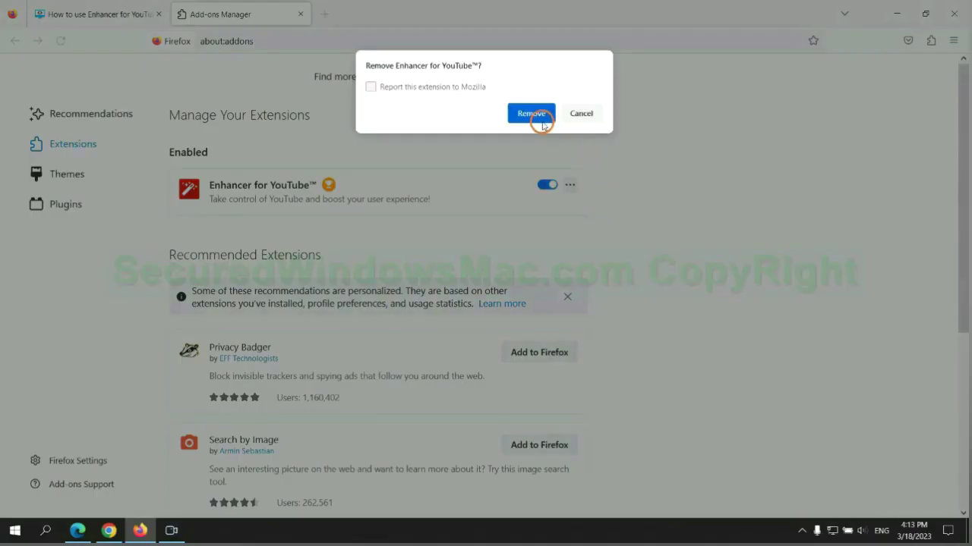
{"action": "left_click", "coordinate": [539, 121]}
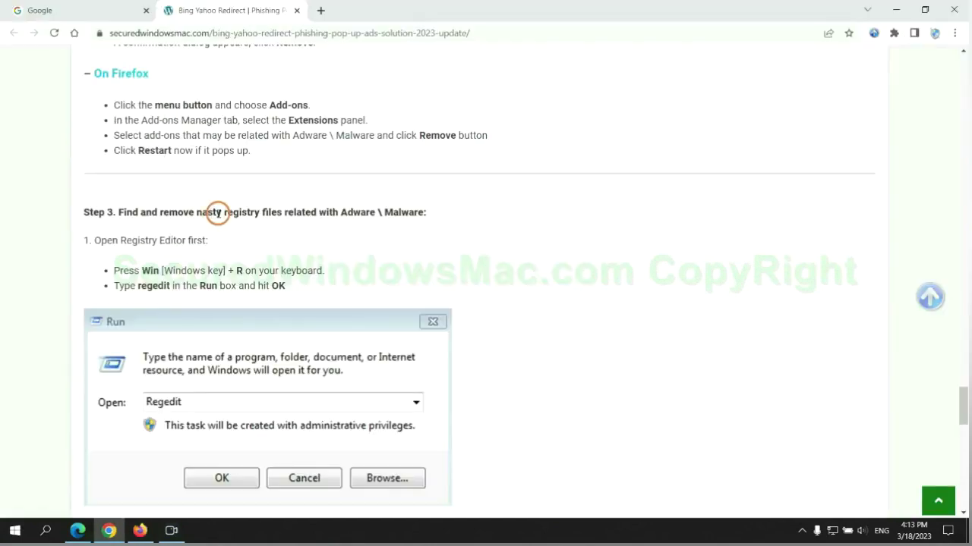
Step: Scroll the guide to the registry cleanup step and launch regedit from the Run box
{"action": "left_click_drag", "start_coordinate": [224, 212], "coordinate": [280, 232]}
{"action": "left_click", "coordinate": [281, 233]}
{"action": "scroll", "coordinate": [266, 220], "scroll_direction": "down", "scroll_amount": 3}
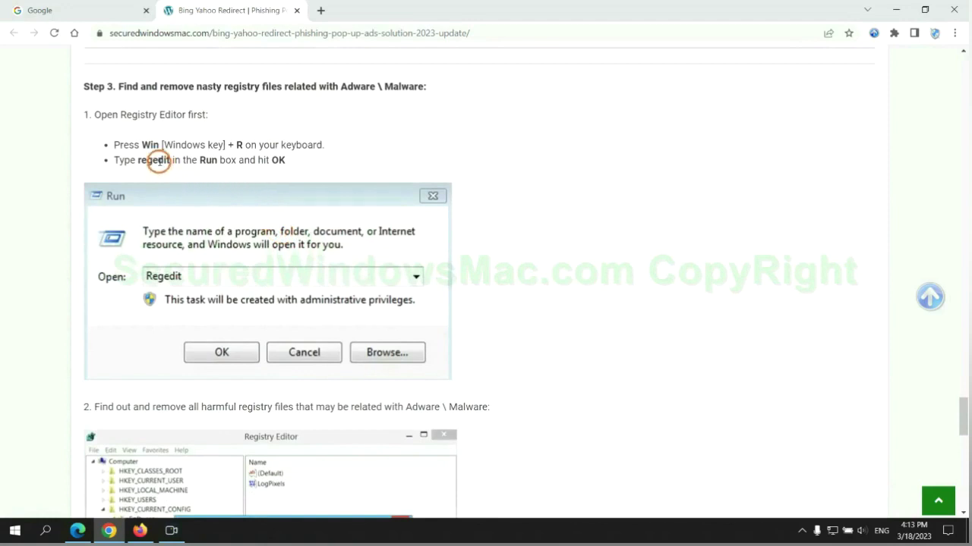
{"action": "key", "text": "super+r"}
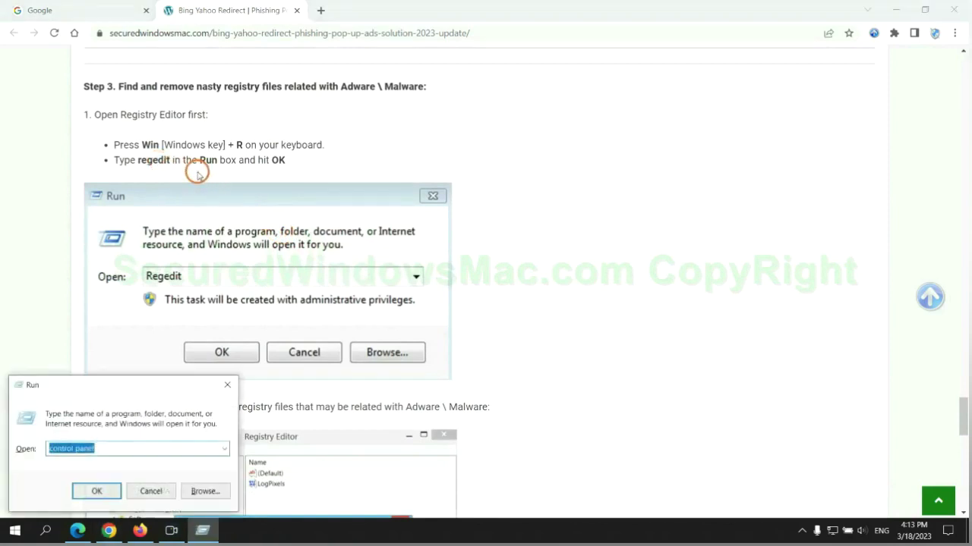
{"action": "type", "text": "reg"}
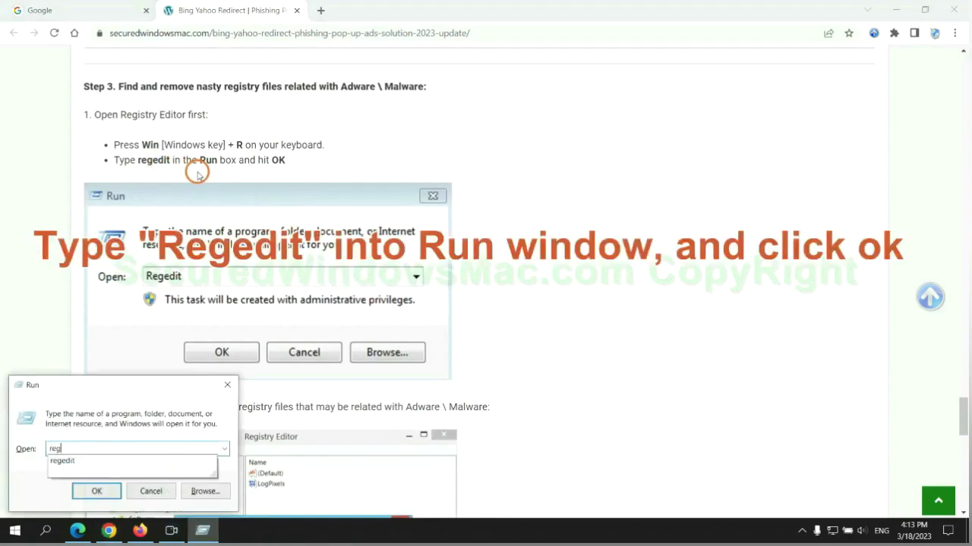
{"action": "type", "text": "edit"}
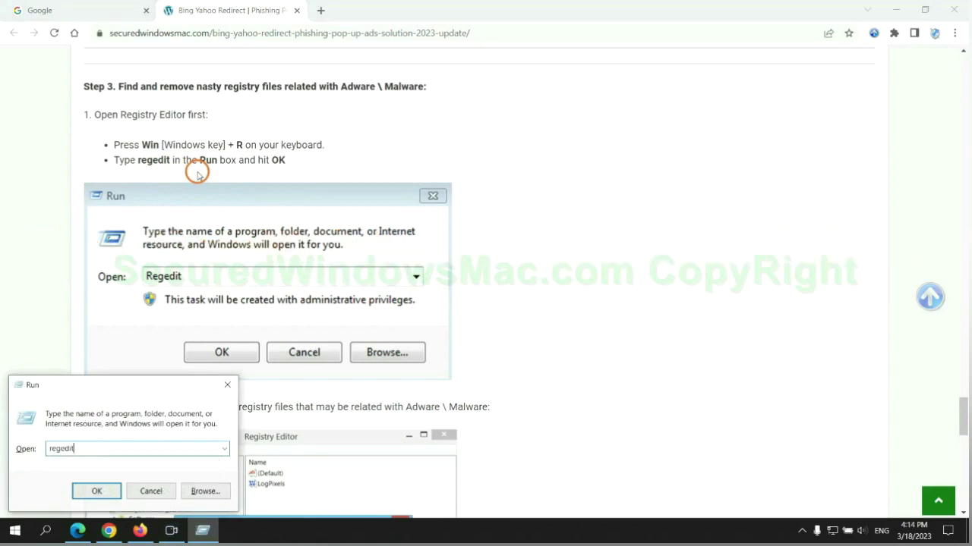
{"action": "key", "text": "Return"}
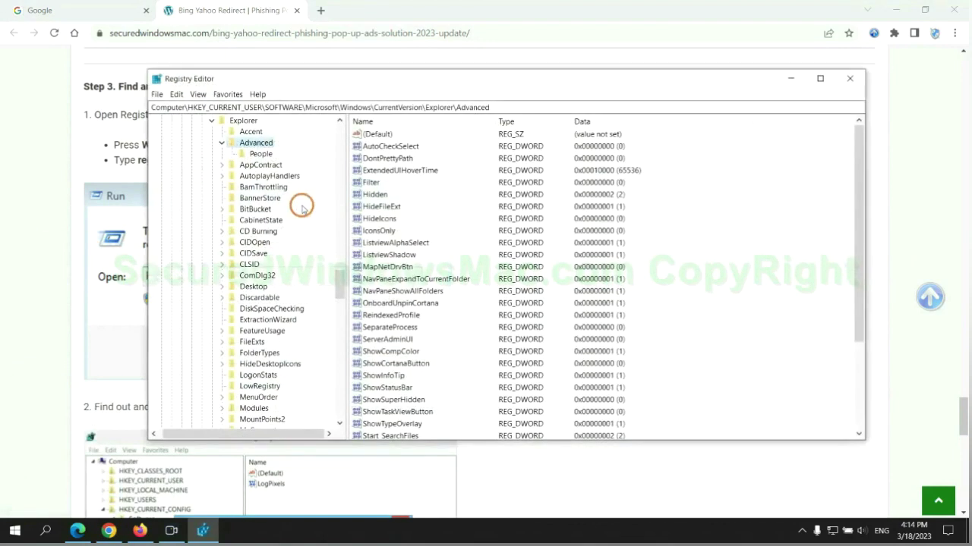
Step: Search the registry for 'Apps' and delete the StoreAppsOnTaskbar value
{"action": "left_click", "coordinate": [177, 94]}
{"action": "left_click", "coordinate": [208, 181]}
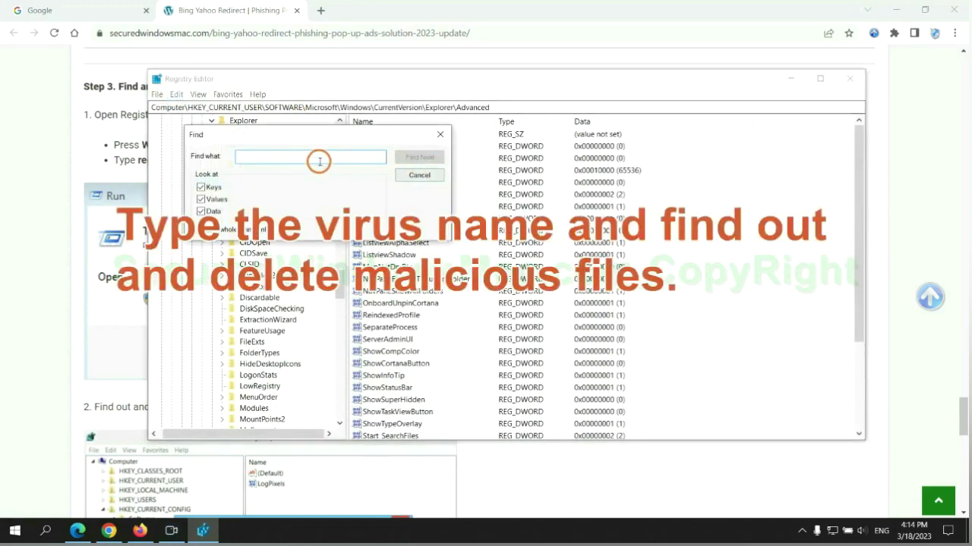
{"action": "type", "text": "Apps"}
{"action": "key", "text": "Return"}
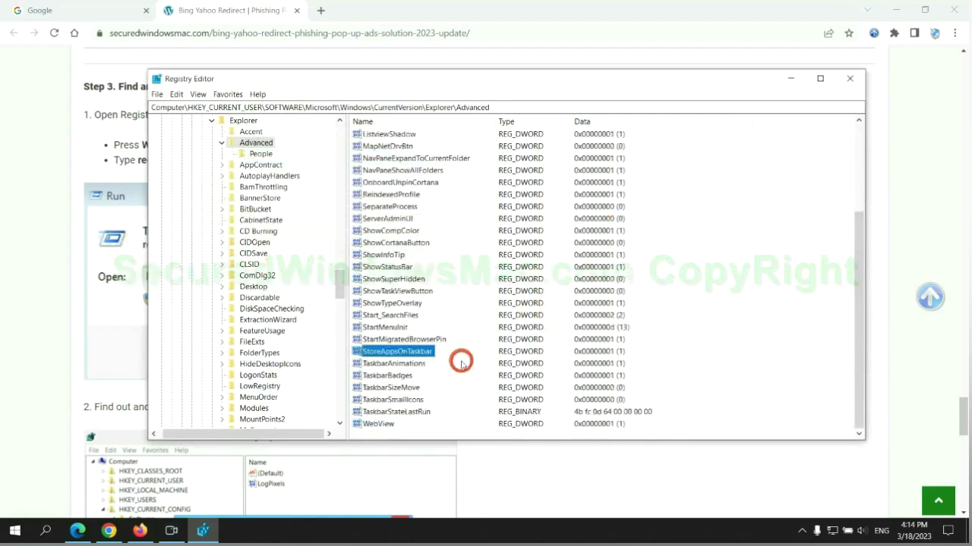
{"action": "right_click", "coordinate": [431, 354]}
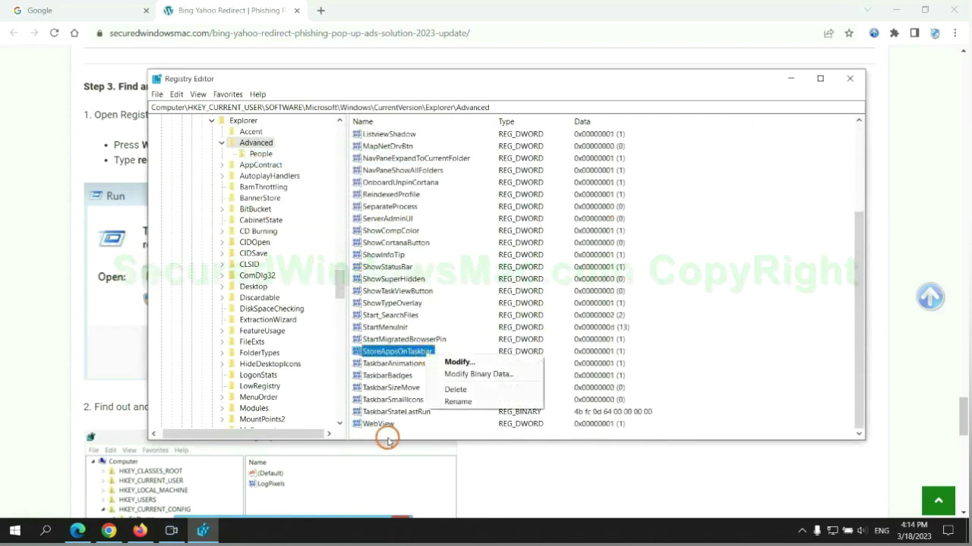
{"action": "left_click", "coordinate": [456, 390]}
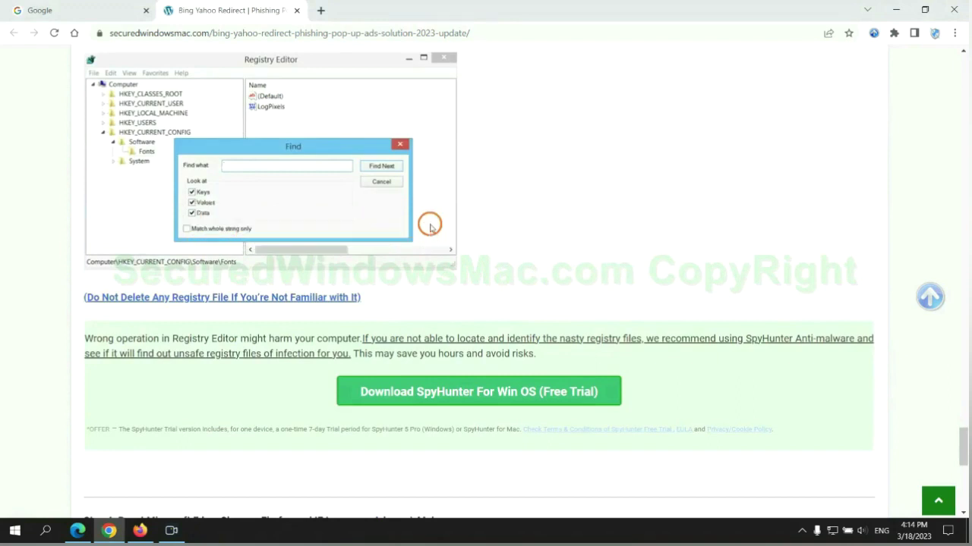
Step: Scroll the guide down to Step 4 on resetting Microsoft Edge, Chrome and Firefox
{"action": "scroll", "coordinate": [425, 224], "scroll_direction": "down", "scroll_amount": 1}
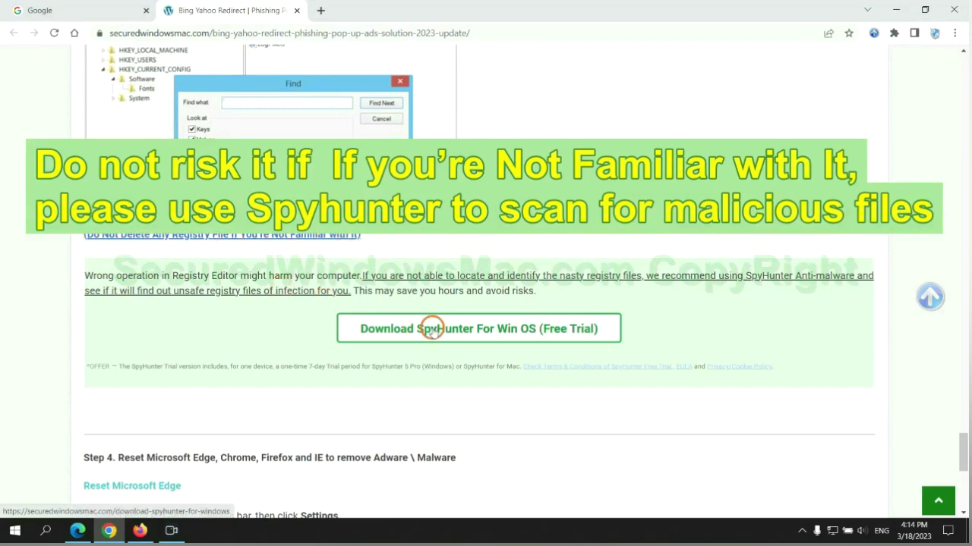
{"action": "scroll", "coordinate": [432, 329], "scroll_direction": "down", "scroll_amount": 6}
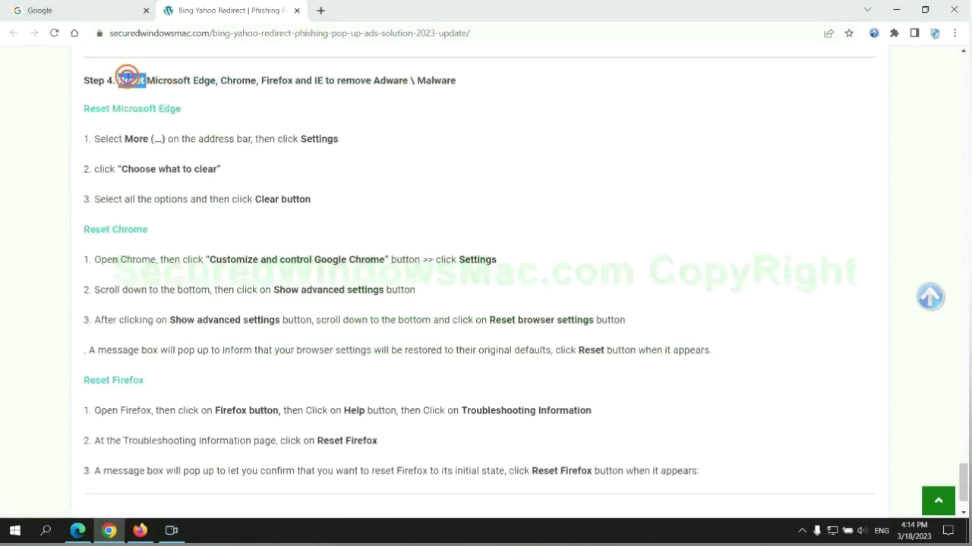
{"action": "left_click", "coordinate": [374, 110]}
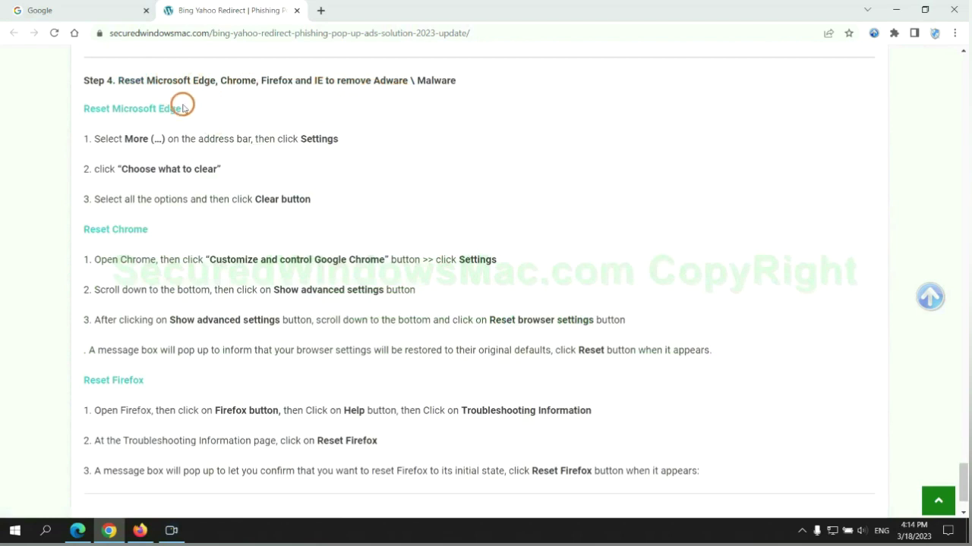
Step: Clear Edge's browsing history, downloads, cookies and cache for All time, then return to Chrome
{"action": "left_click", "coordinate": [78, 531]}
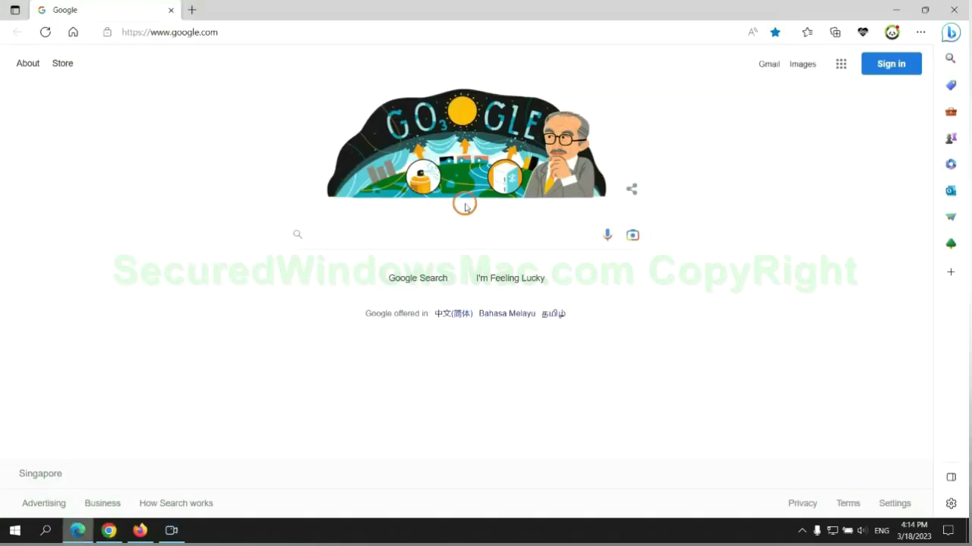
{"action": "left_click", "coordinate": [917, 35]}
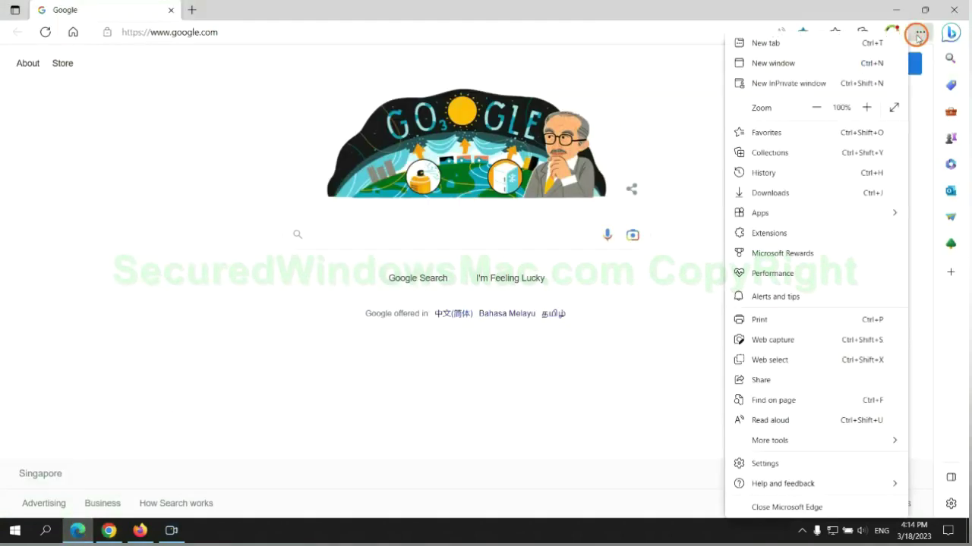
{"action": "left_click", "coordinate": [760, 466]}
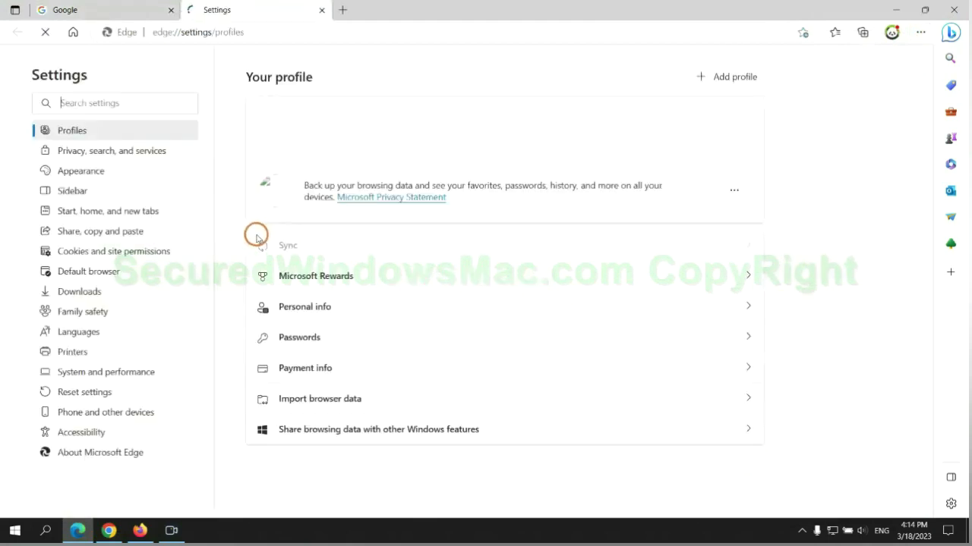
{"action": "left_click", "coordinate": [158, 151]}
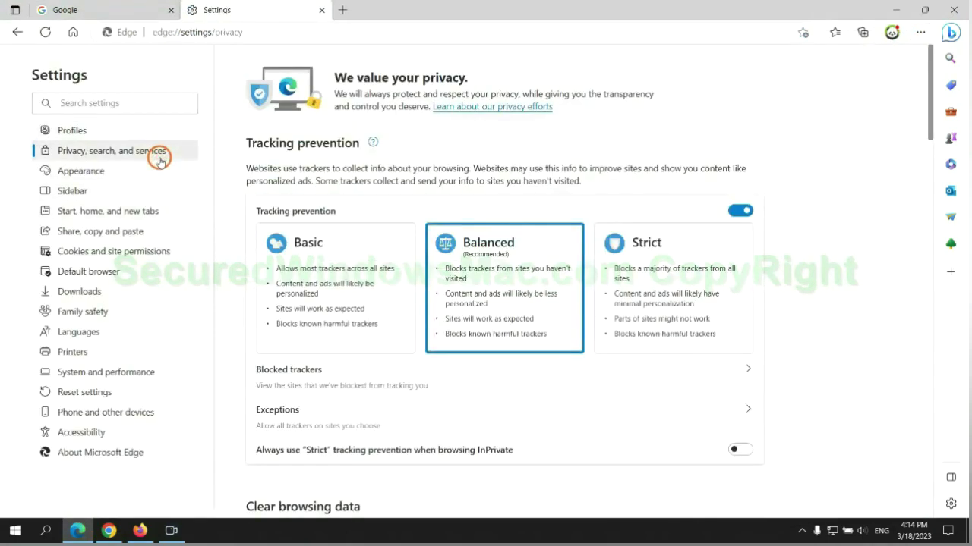
{"action": "scroll", "coordinate": [797, 337], "scroll_direction": "down", "scroll_amount": 3}
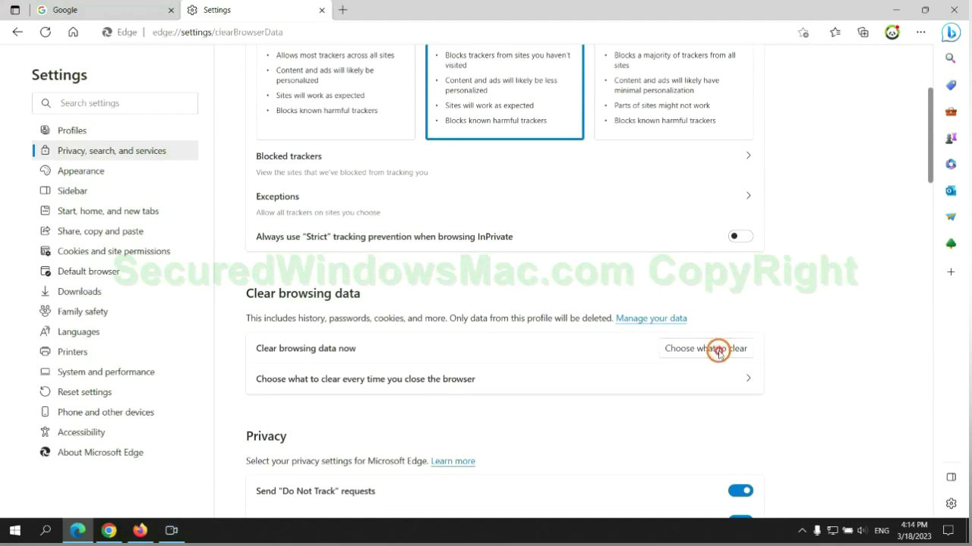
{"action": "left_click", "coordinate": [718, 350]}
{"action": "left_click", "coordinate": [425, 390]}
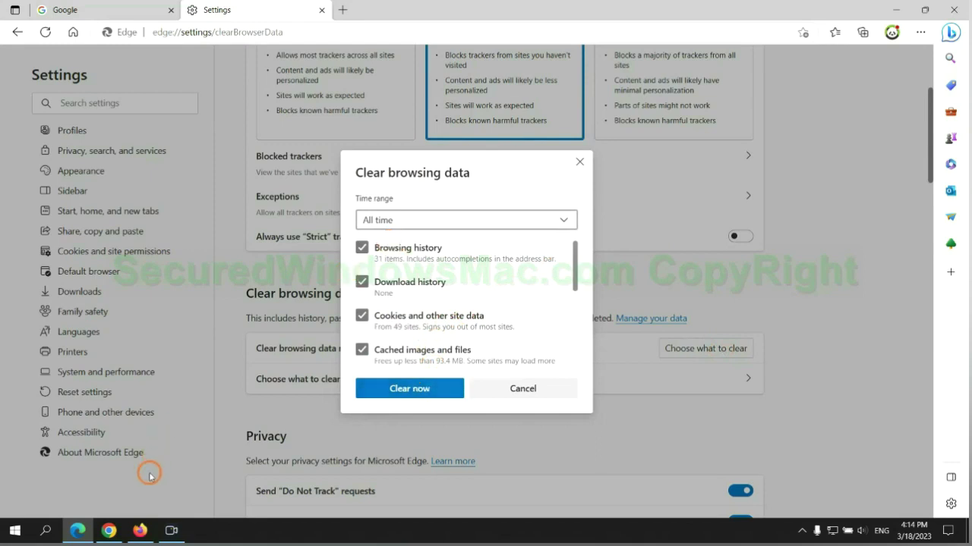
{"action": "left_click", "coordinate": [109, 531]}
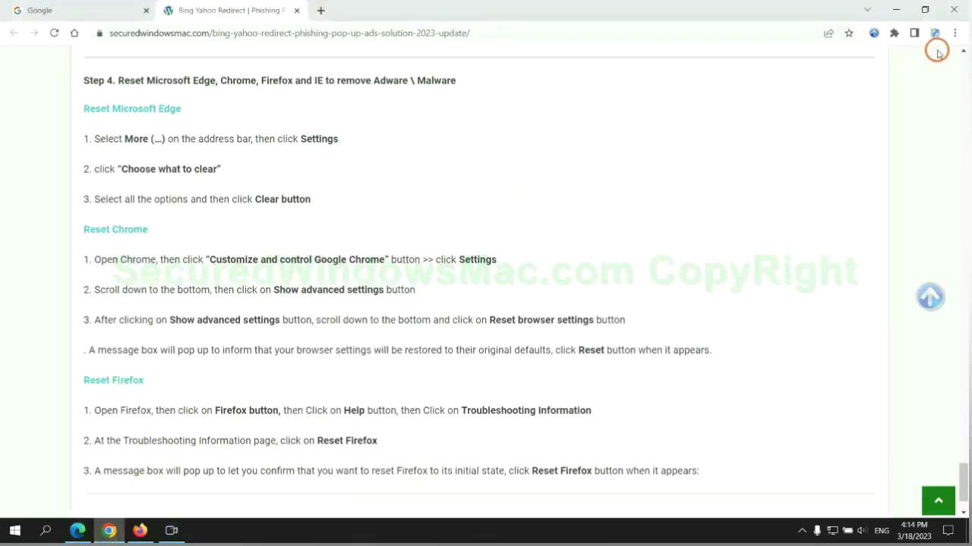
Step: From Chrome Settings, choose Restore settings to their original defaults to show the Reset settings? confirmation
{"action": "left_click", "coordinate": [954, 34]}
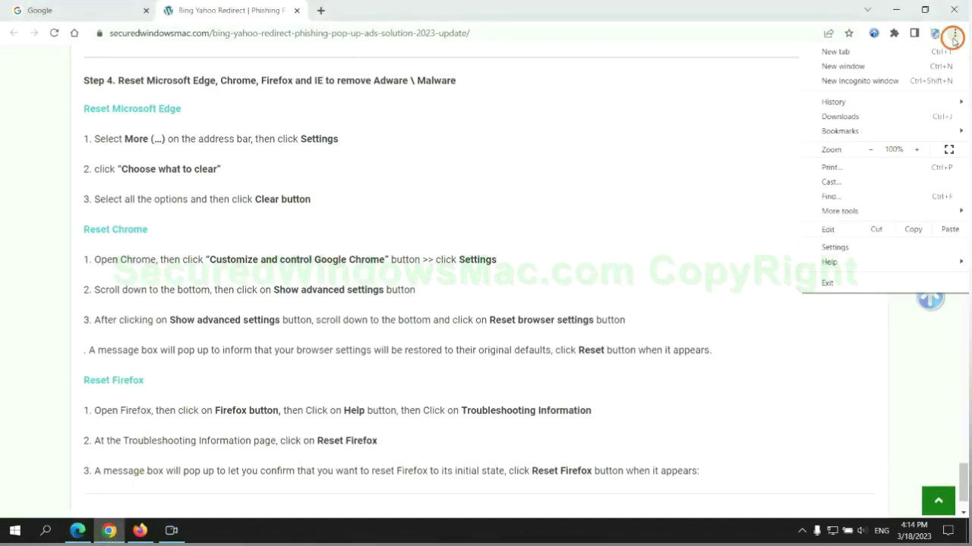
{"action": "left_click", "coordinate": [841, 247]}
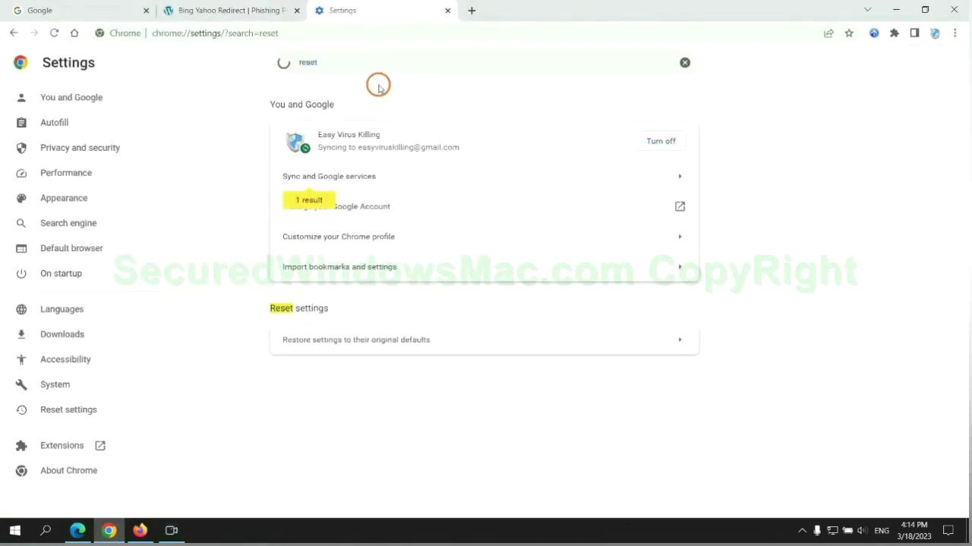
{"action": "left_click", "coordinate": [507, 336]}
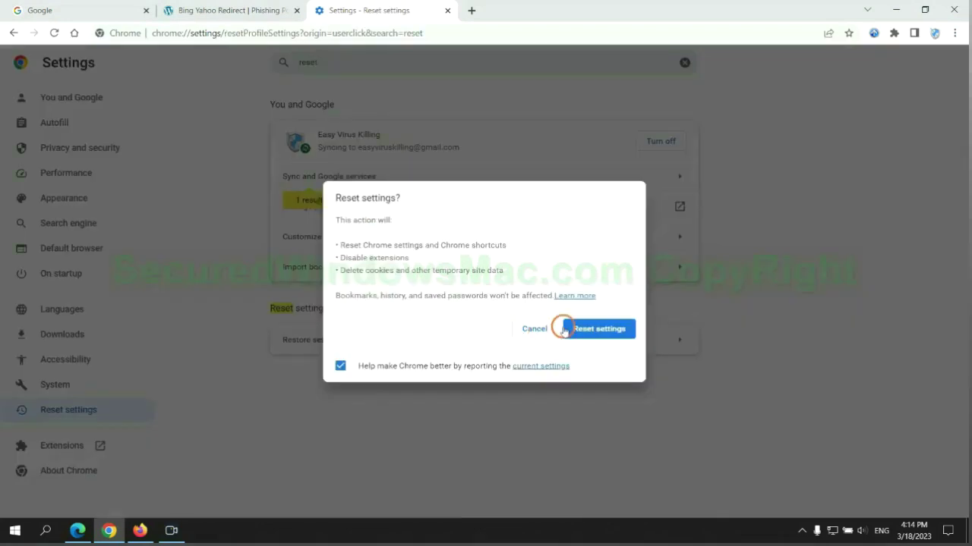
{"action": "left_click", "coordinate": [600, 328]}
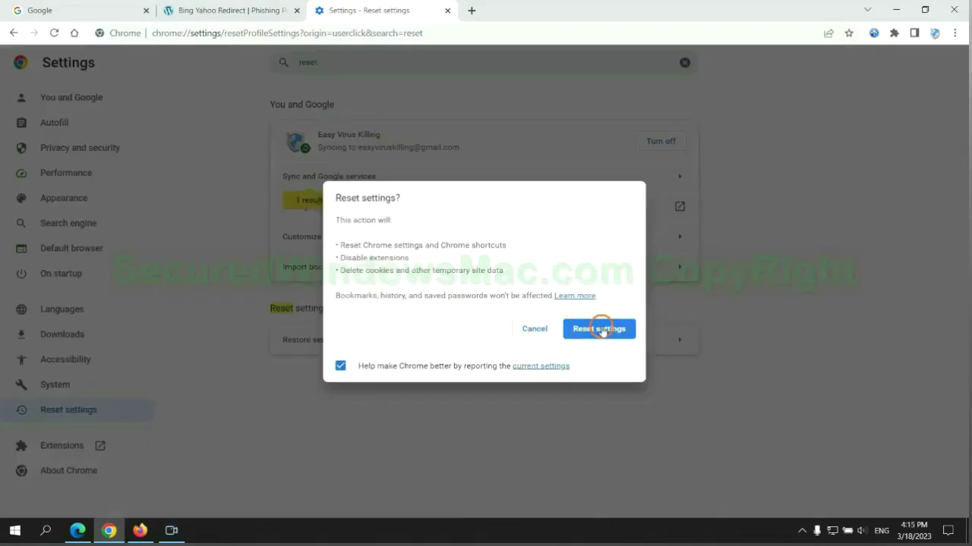
Step: Open the Refresh Firefox prompt from Firefox's Troubleshooting Information page, then return to Chrome's reset confirmation
{"action": "left_click", "coordinate": [139, 524]}
{"action": "left_click", "coordinate": [952, 41]}
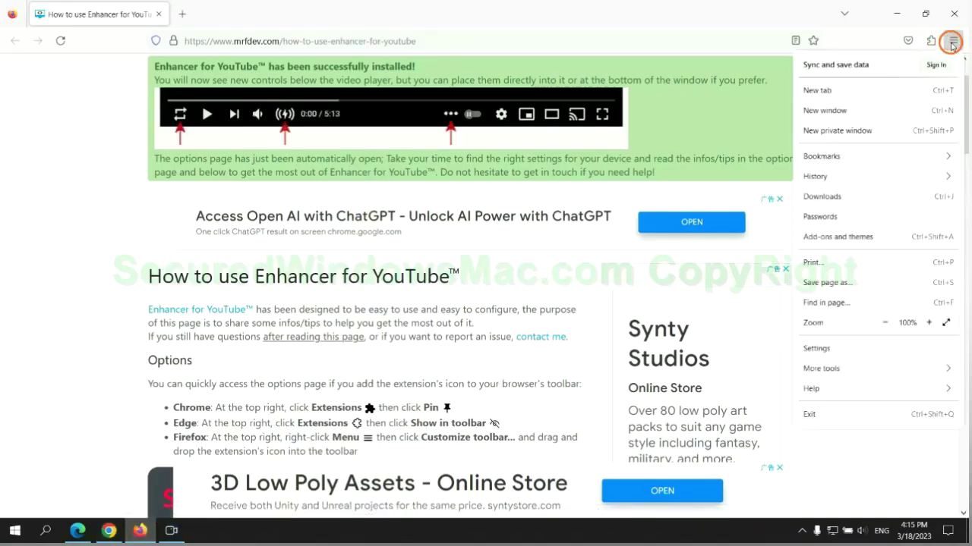
{"action": "left_click", "coordinate": [820, 385]}
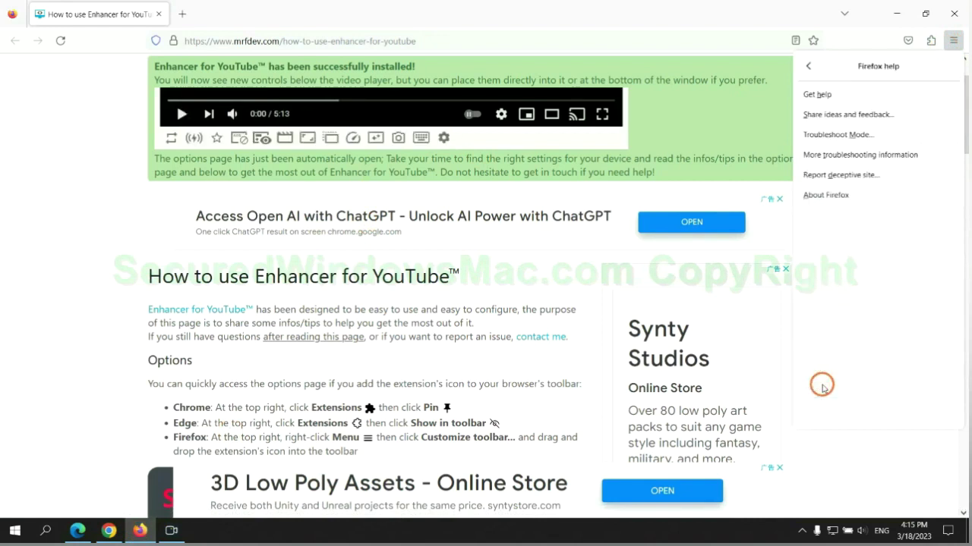
{"action": "left_click", "coordinate": [863, 154]}
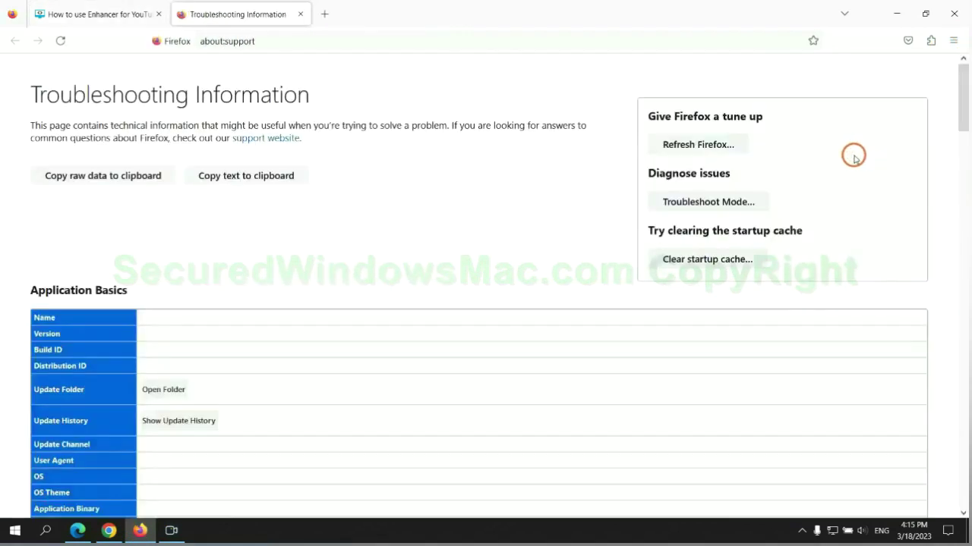
{"action": "left_click", "coordinate": [670, 145]}
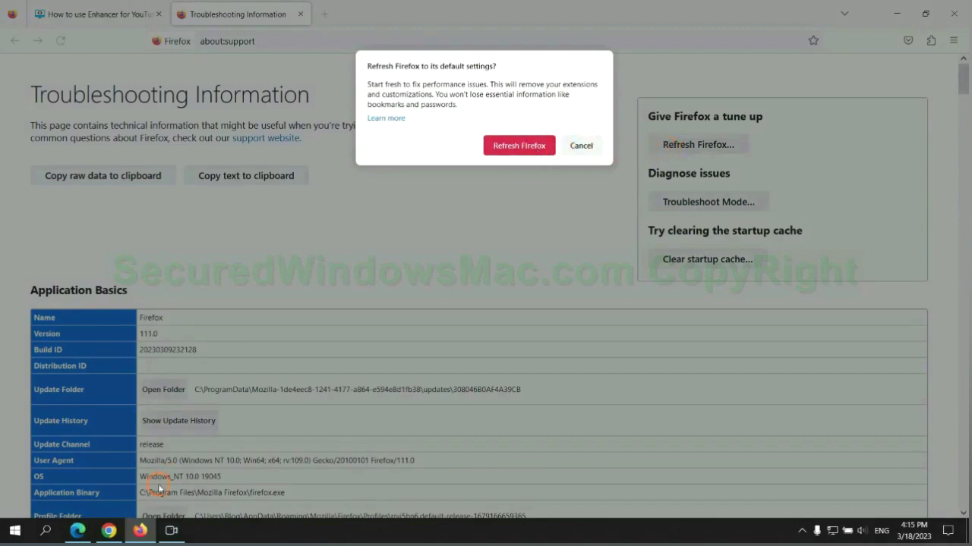
{"action": "left_click", "coordinate": [108, 530]}
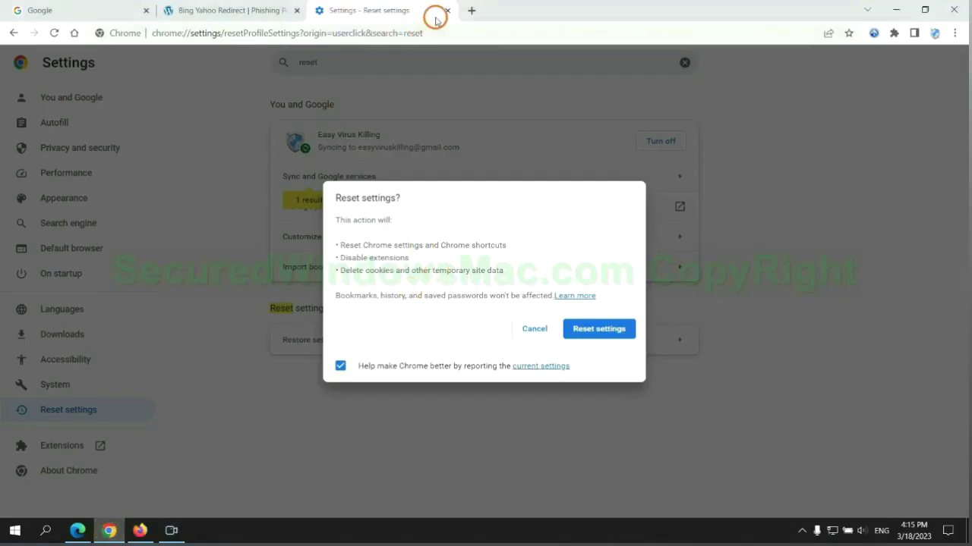